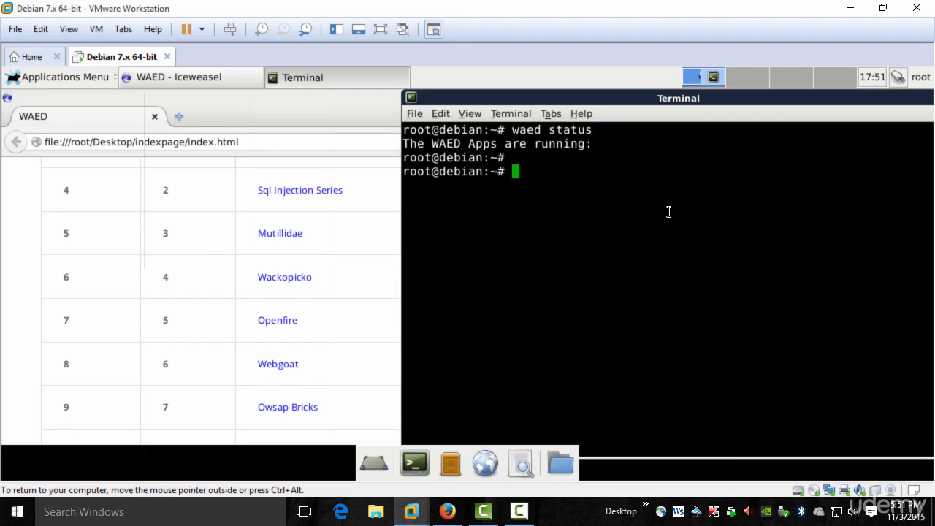
# Step: Start WAED app 4 with "waed start 4" and open the Wackopicko site from the WAED index page
pyautogui.write('waed start')
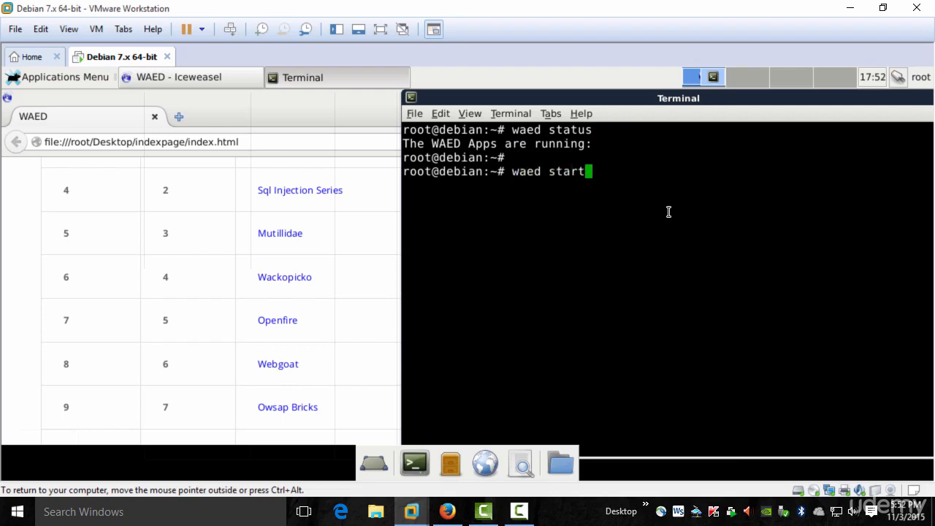
pyautogui.write(' 4')
pyautogui.press('Return')
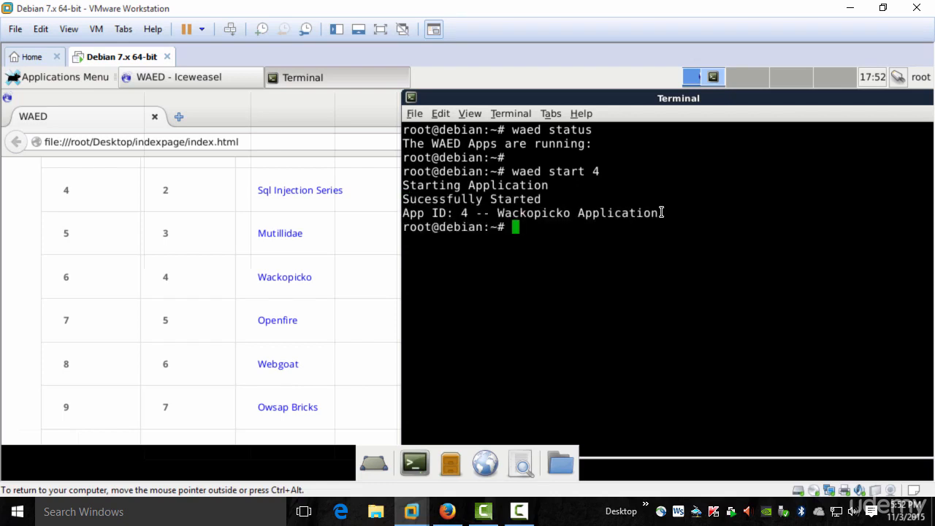
pyautogui.click(274, 278)
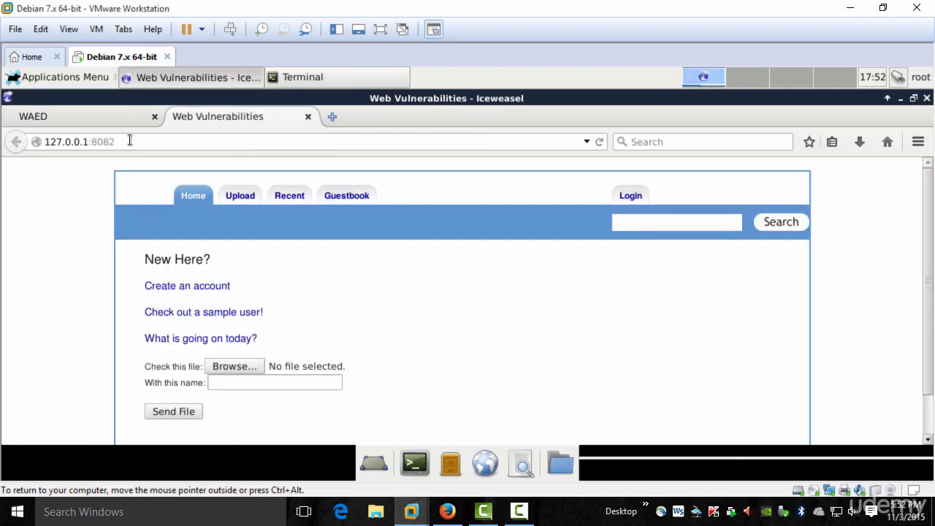
pyautogui.click(127, 141)
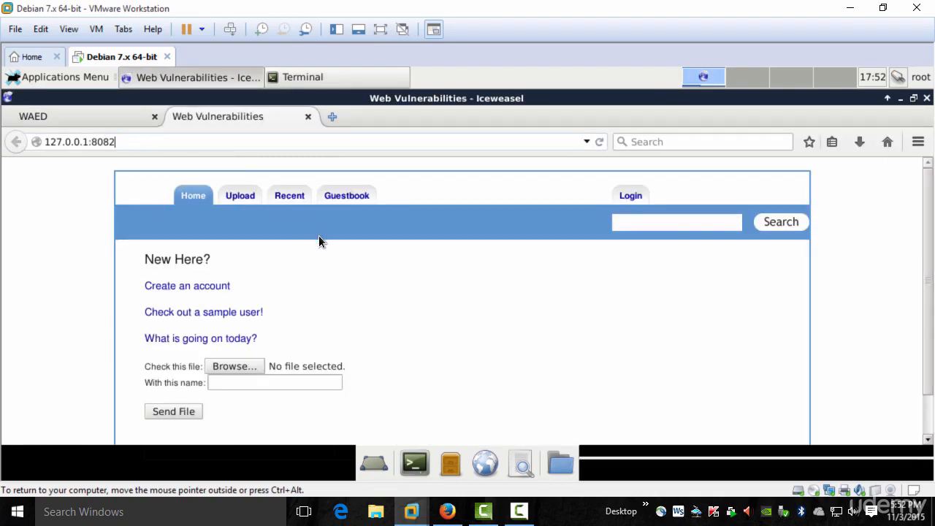
# Step: Run ifconfig in the VM's terminal and select the IP address of the eth0 interface
pyautogui.click(342, 79)
pyautogui.write('if')
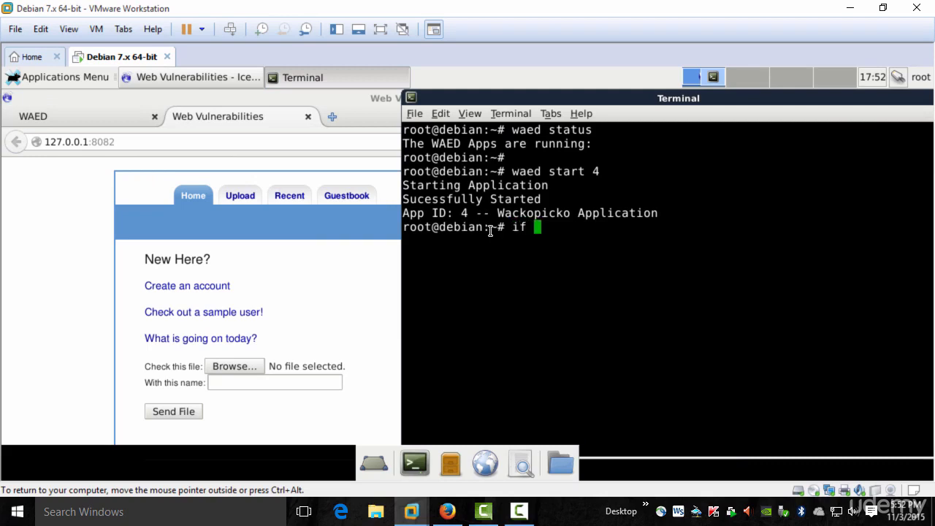
pyautogui.press('BackSpace')
pyautogui.write('config')
pyautogui.press('Return')
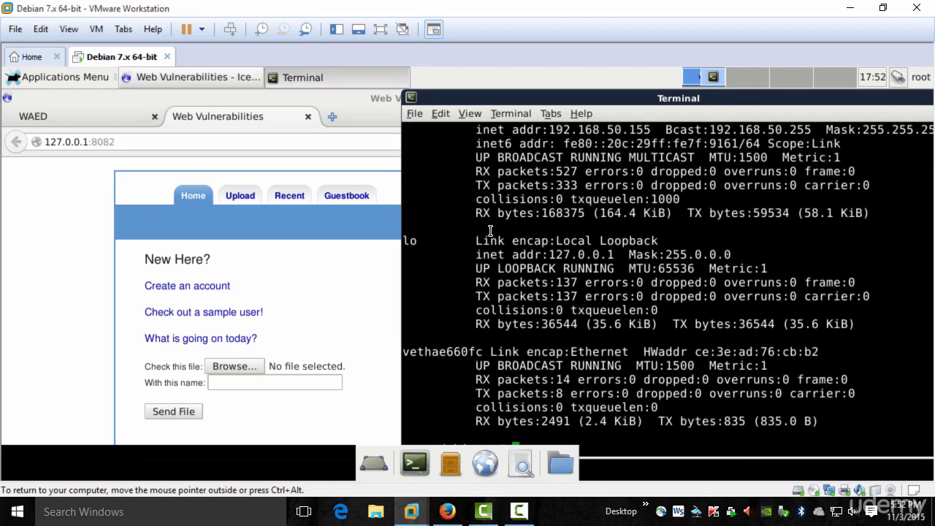
pyautogui.scroll(3, 657, 254)
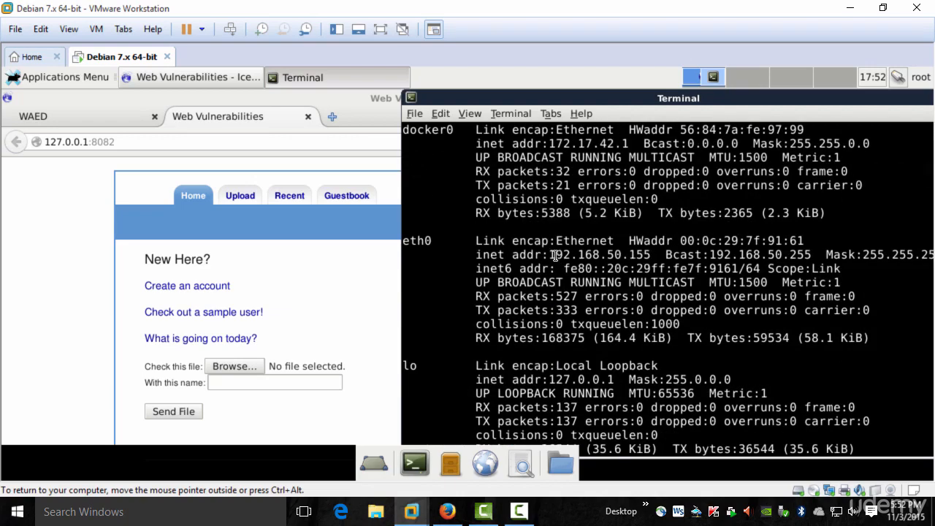
pyautogui.moveTo(556, 255); pyautogui.dragTo(652, 255)
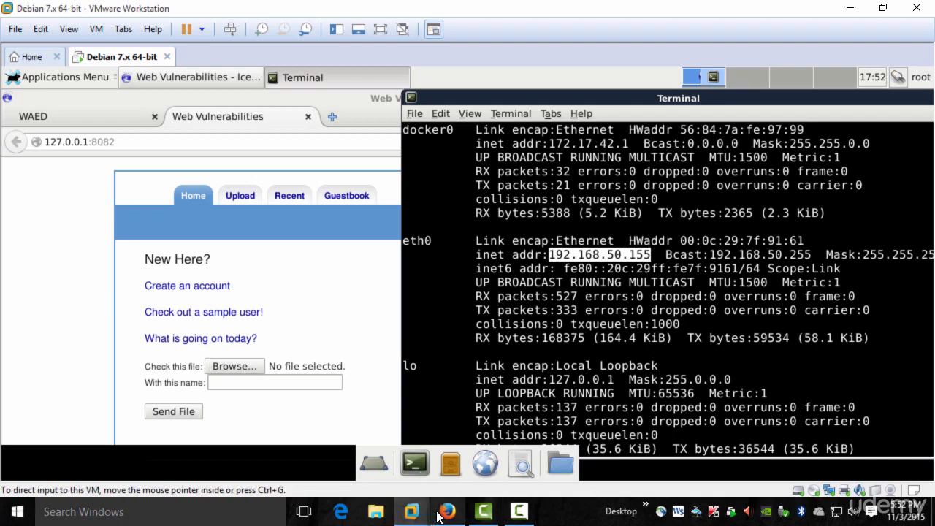
# Step: Switch to Firefox on the host machine and load 192.168.50.155:8082
pyautogui.moveTo(439, 516)
pyautogui.click(449, 479)
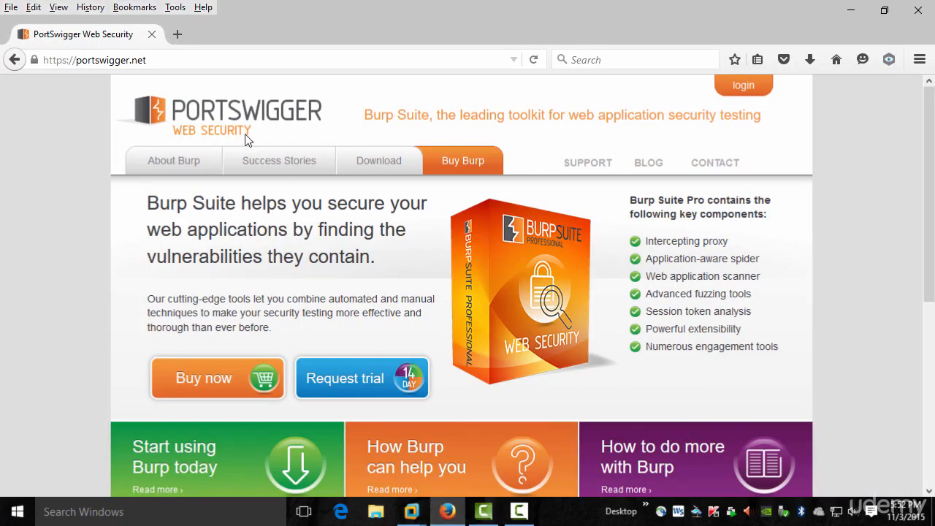
pyautogui.click(181, 59)
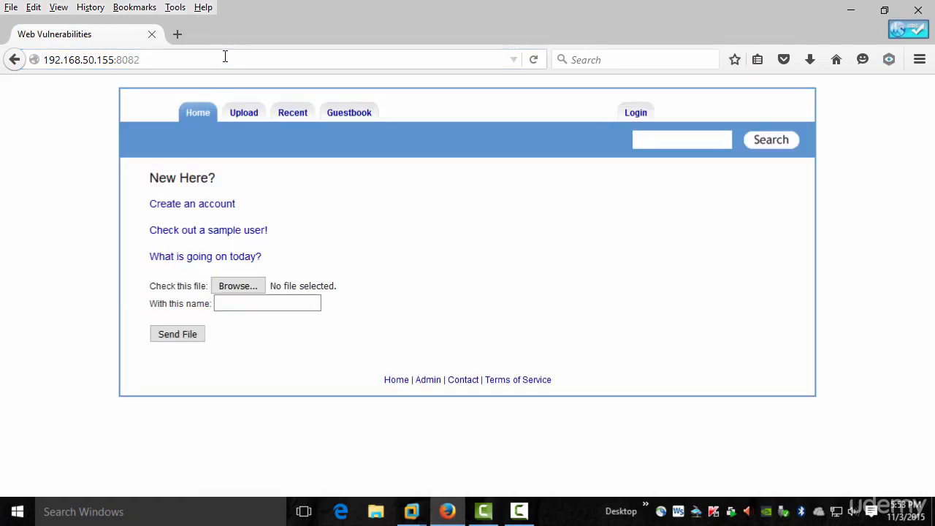
# Step: Browse the site's Upload, Recent and Guestbook pages, ending on the login page
pyautogui.click(236, 117)
pyautogui.click(285, 117)
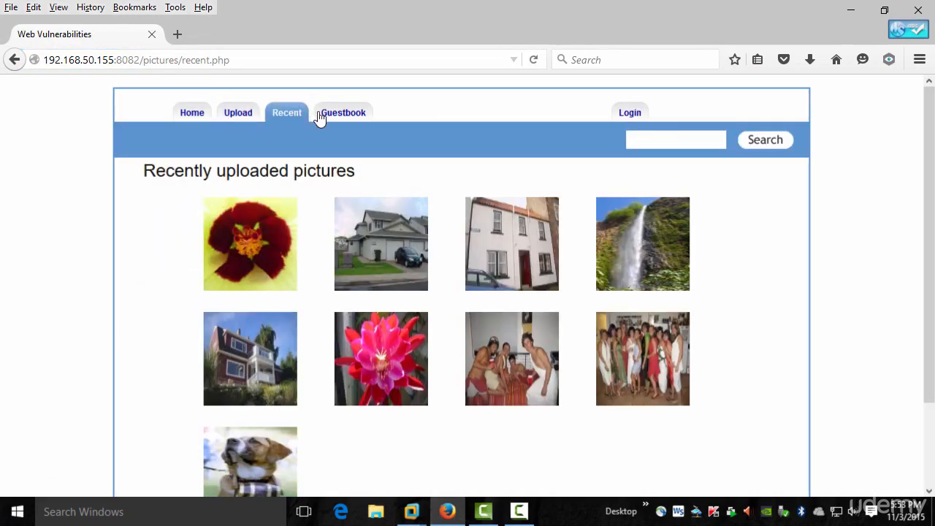
pyautogui.click(320, 117)
pyautogui.click(232, 118)
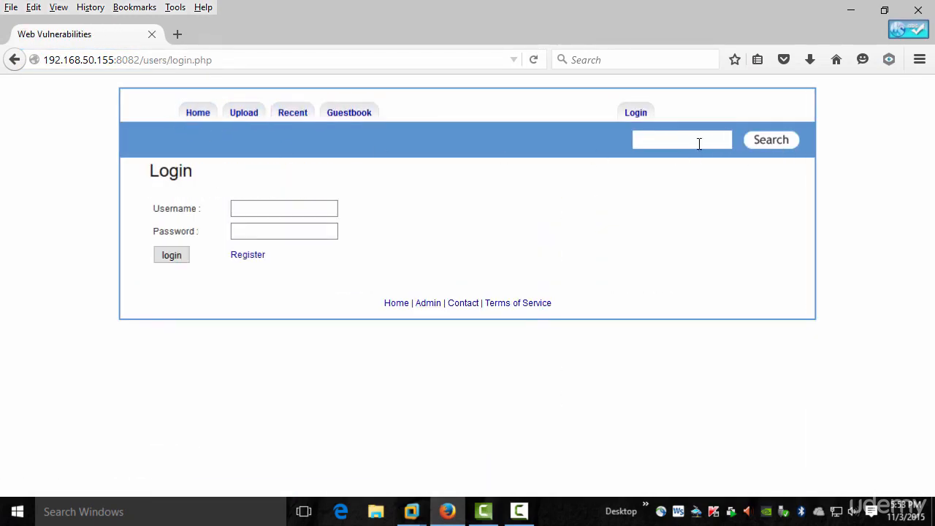
# Step: Set Firefox's connection to the manual proxy 127.0.0.1, port 8080, for all protocols, and close the options page
pyautogui.click(920, 59)
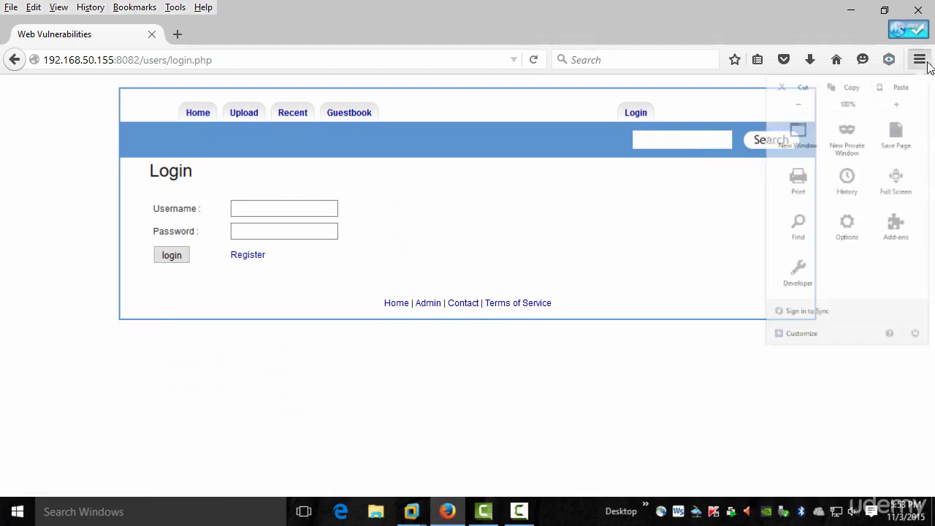
pyautogui.click(829, 290)
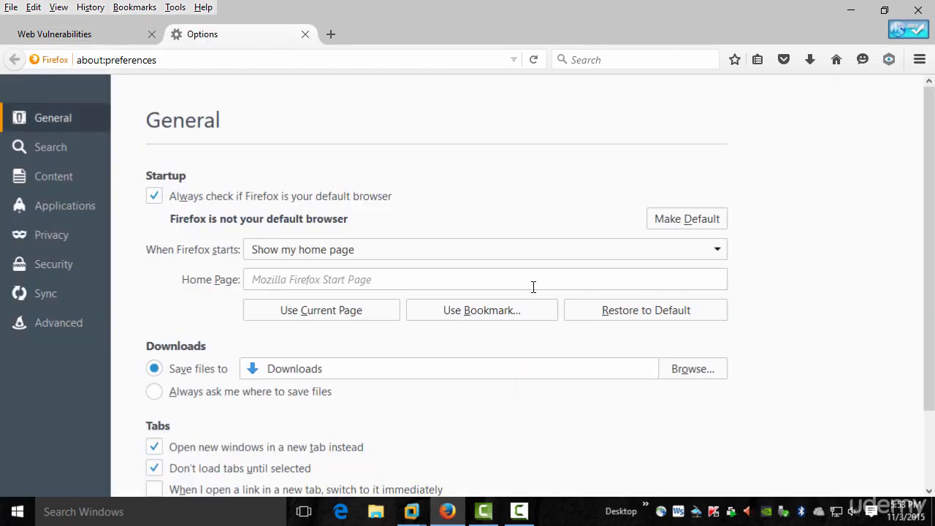
pyautogui.click(67, 324)
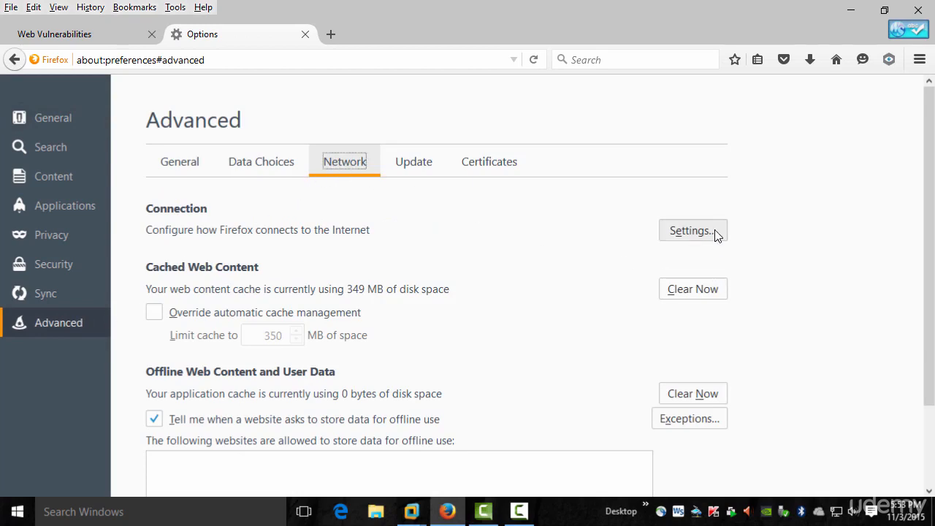
pyautogui.click(691, 231)
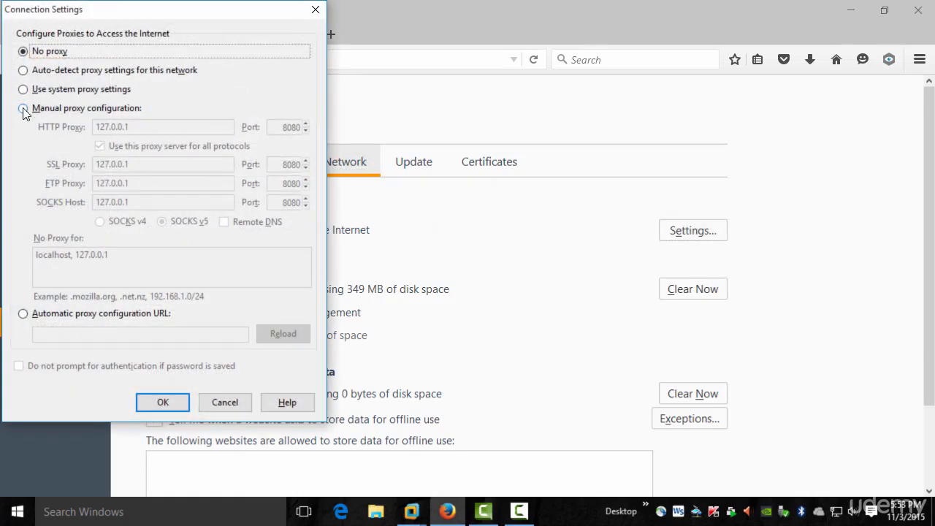
pyautogui.click(23, 108)
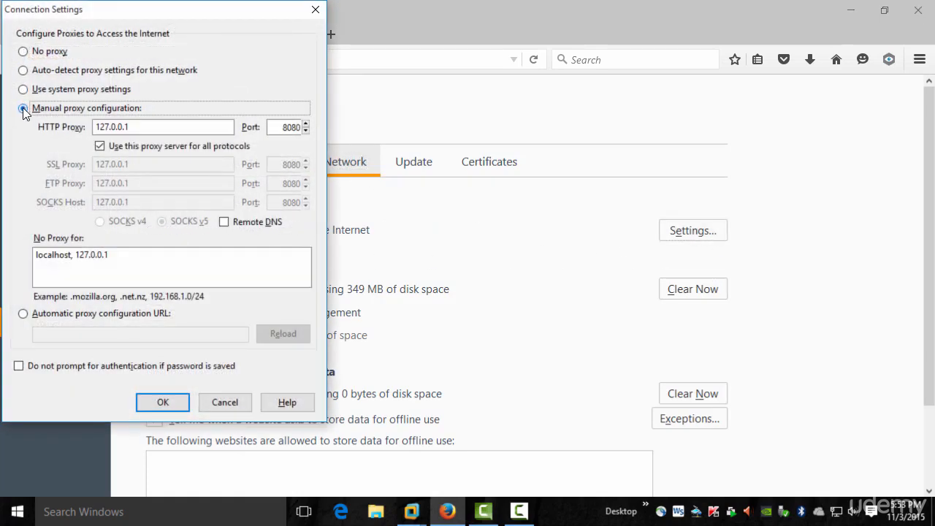
pyautogui.click(100, 145)
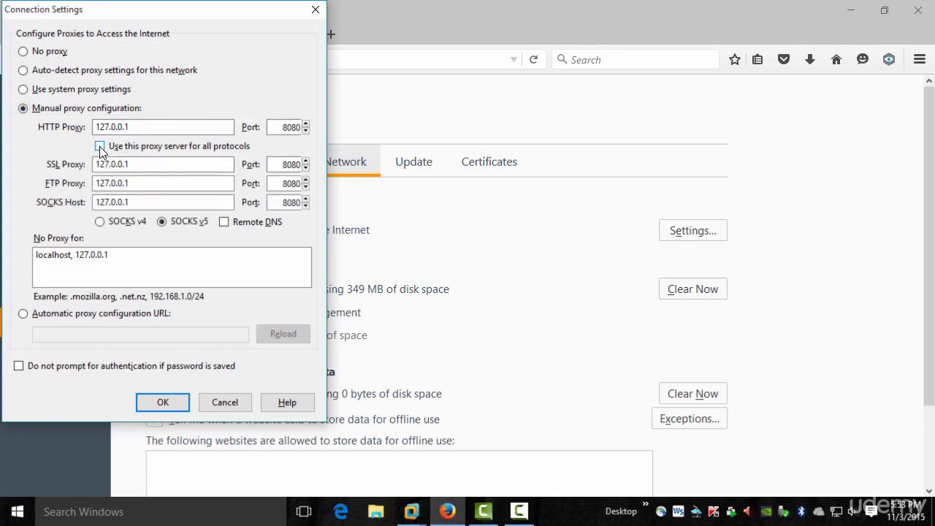
pyautogui.click(99, 145)
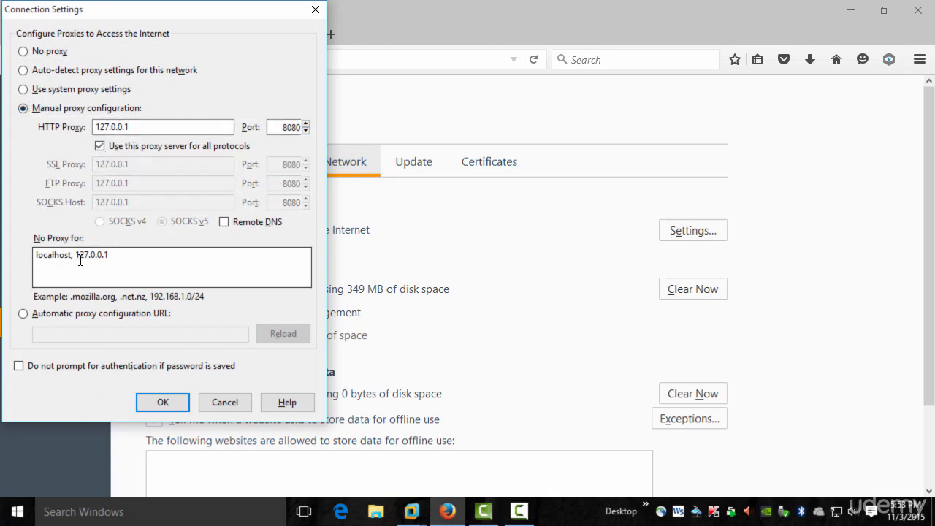
pyautogui.click(179, 409)
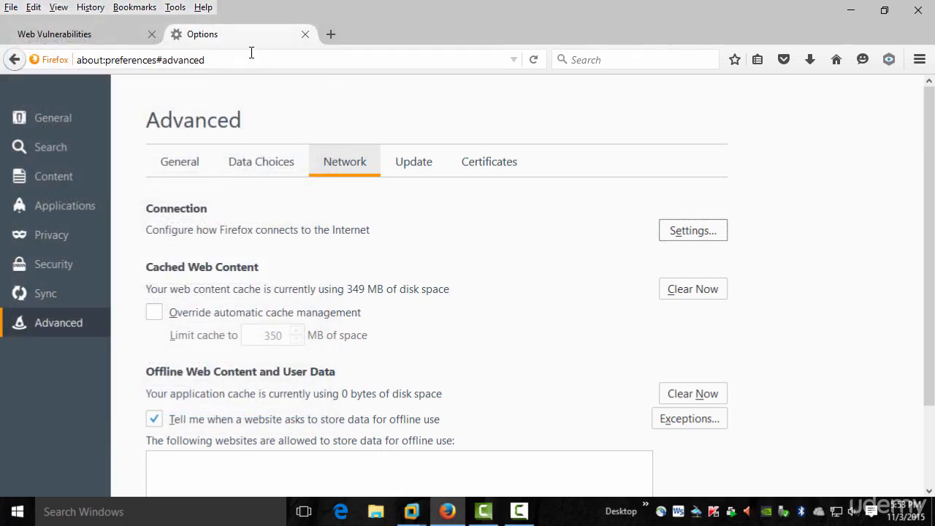
pyautogui.click(305, 34)
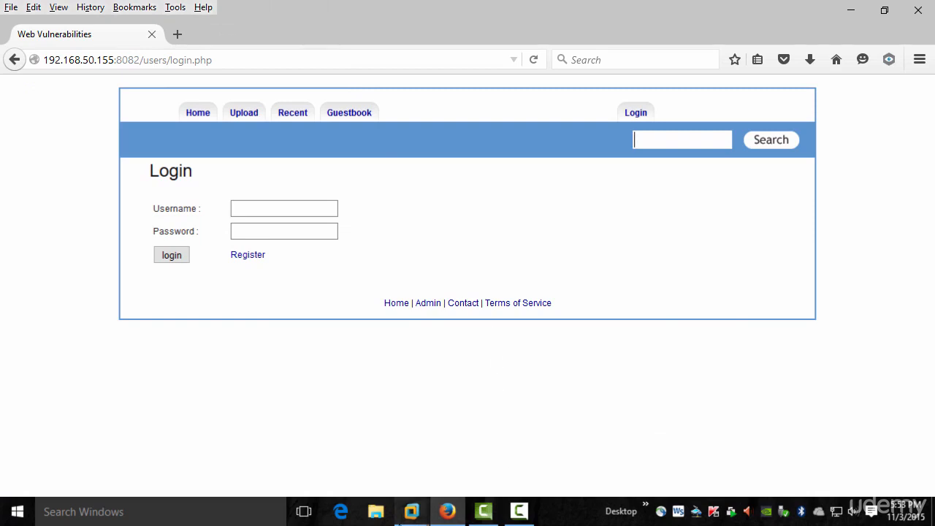
# Step: Launch Burp Suite Free Edition and open its Proxy tool
pyautogui.click(375, 516)
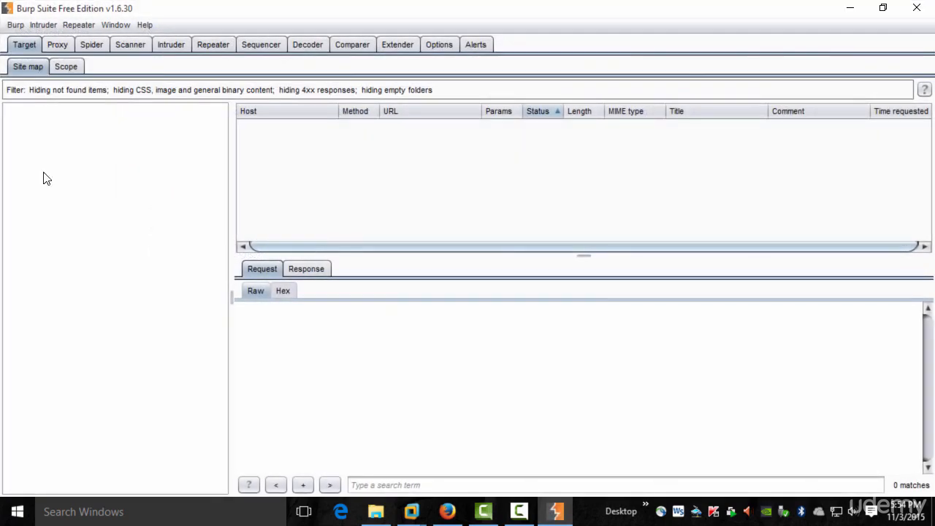
pyautogui.click(55, 44)
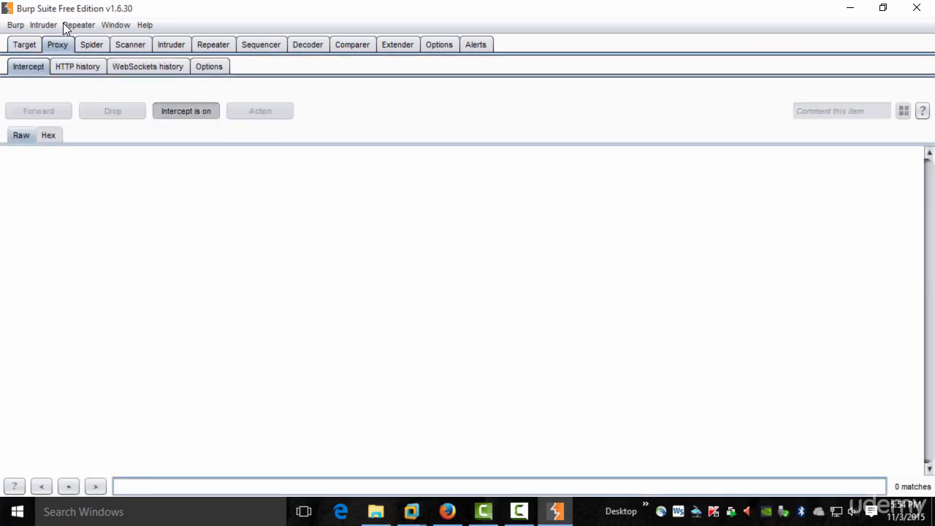
# Step: Look through the Proxy tool's HTTP history, WebSockets history and listener, interception and match-and-replace options
pyautogui.click(71, 69)
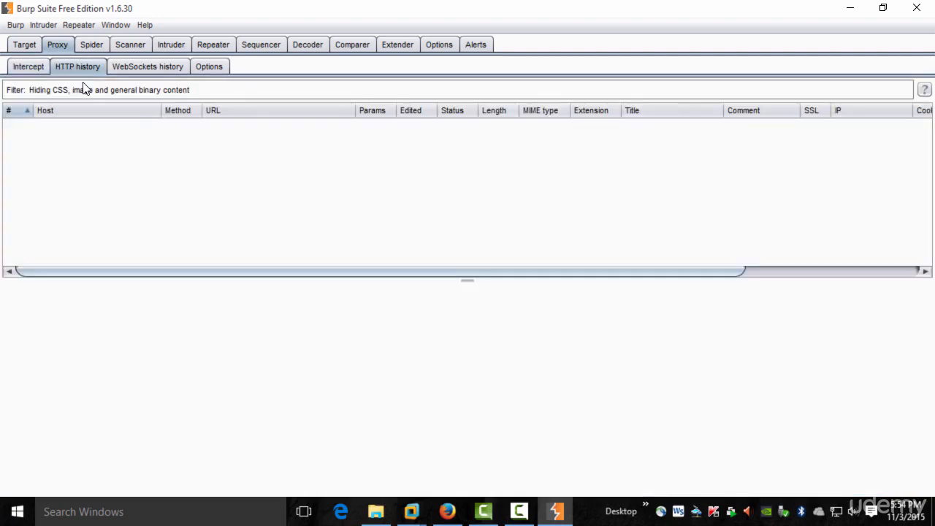
pyautogui.click(143, 73)
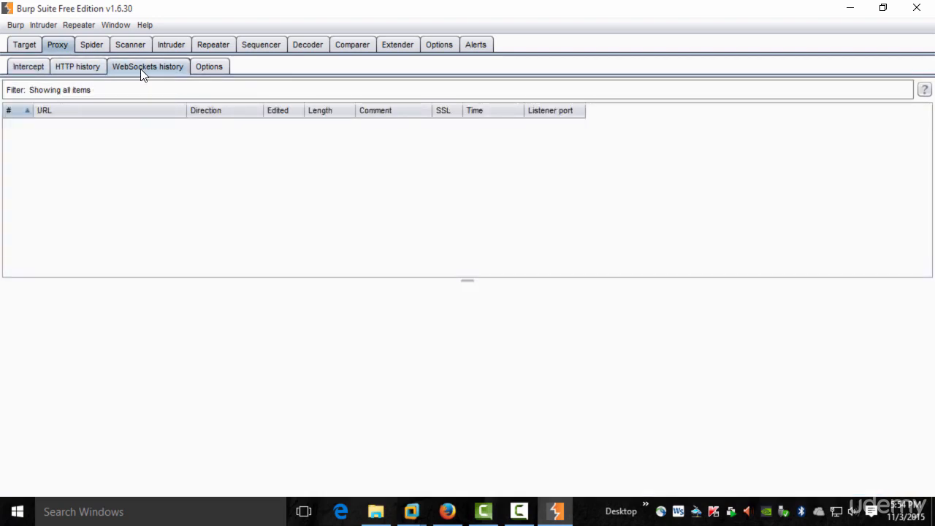
pyautogui.click(204, 71)
pyautogui.scroll(-10, 296, 299)
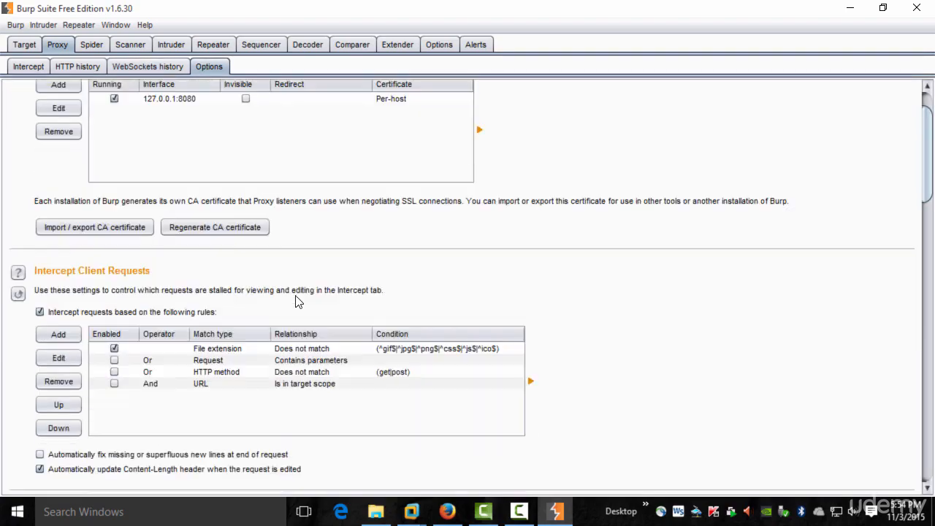
pyautogui.scroll(-10, 295, 299)
pyautogui.scroll(14, 295, 307)
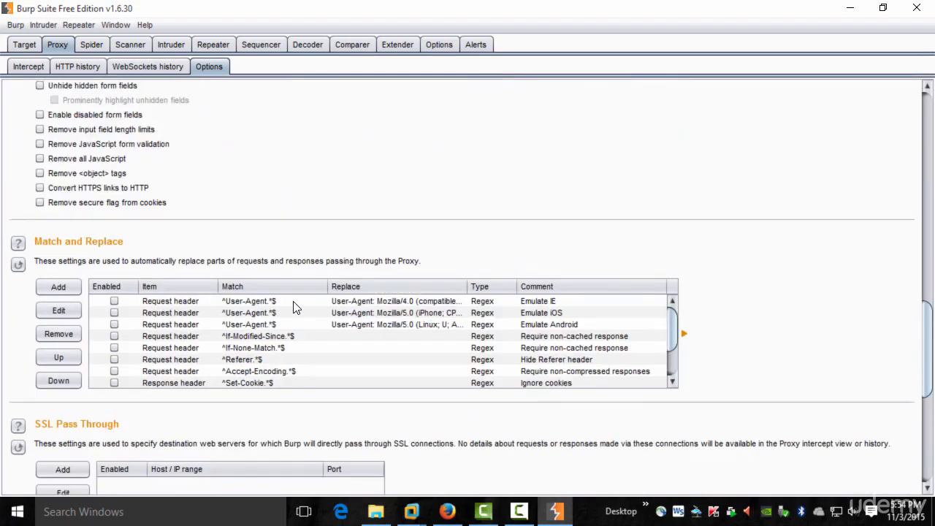
pyautogui.scroll(3, 296, 307)
pyautogui.click(81, 68)
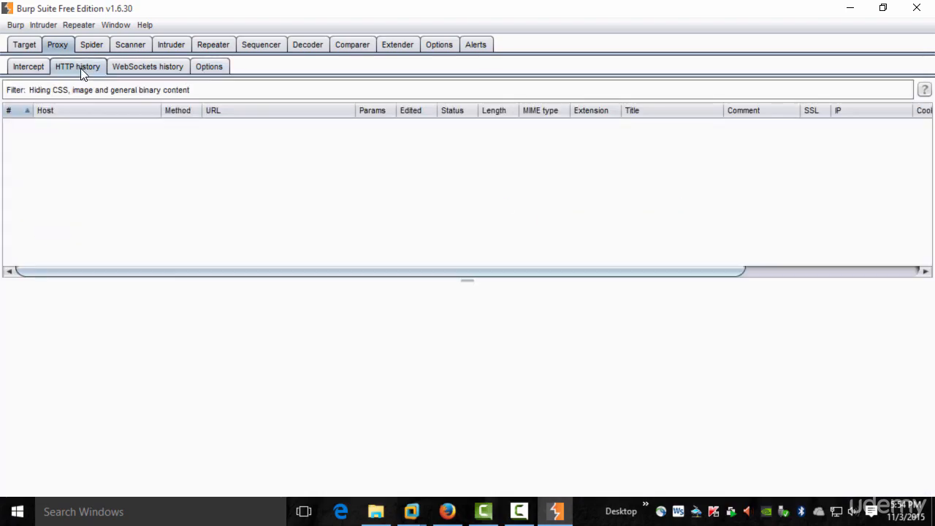
# Step: Turn off proxy interception and show the HTTP history
pyautogui.click(17, 72)
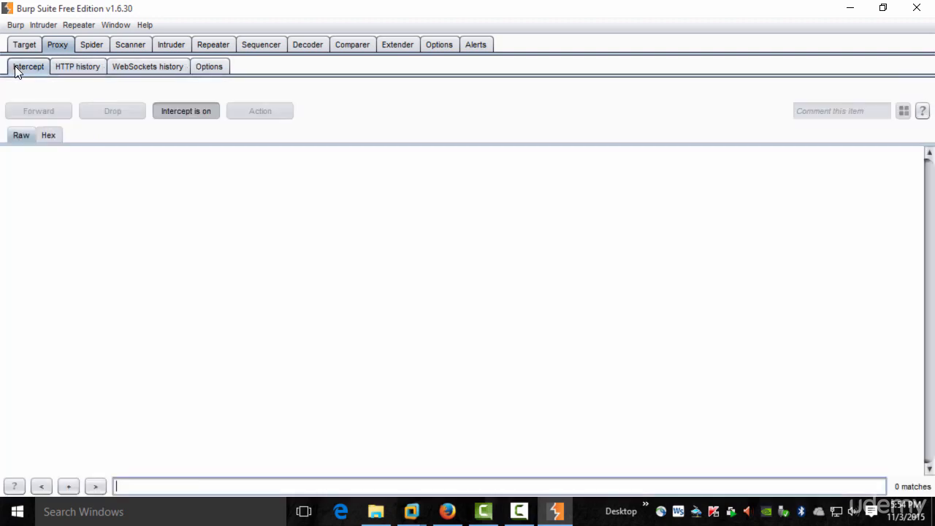
pyautogui.click(192, 112)
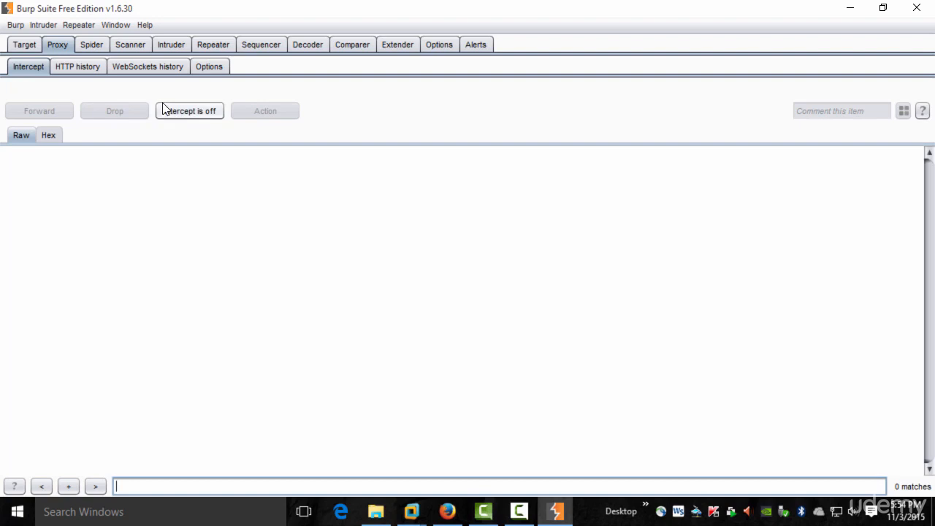
pyautogui.click(79, 69)
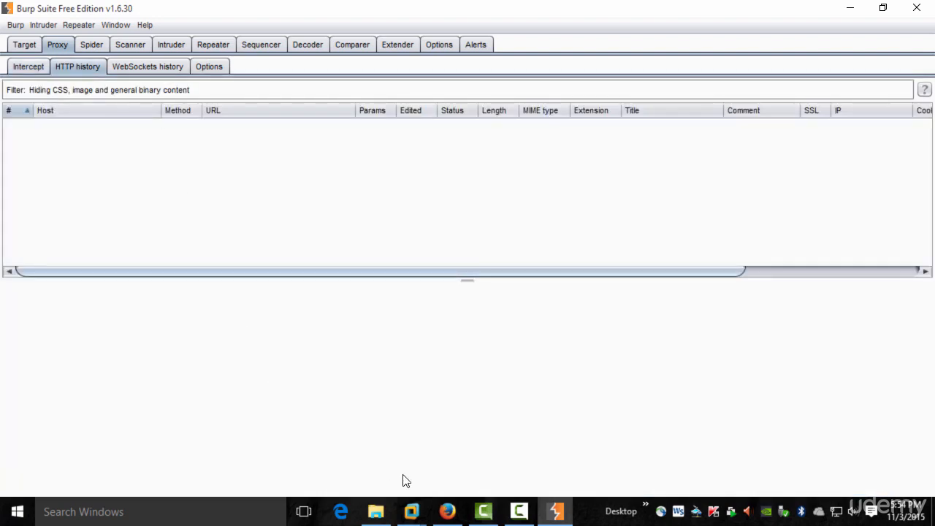
# Step: Reload 192.168.50.155:8082/users/login.php in Firefox through the proxy and return to Burp Suite's HTTP history
pyautogui.moveTo(439, 509)
pyautogui.click(436, 457)
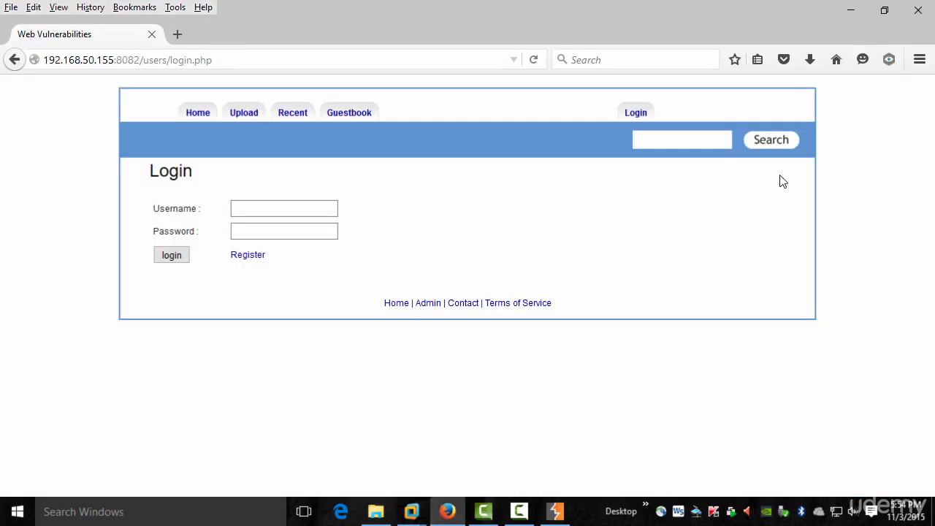
pyautogui.click(195, 59)
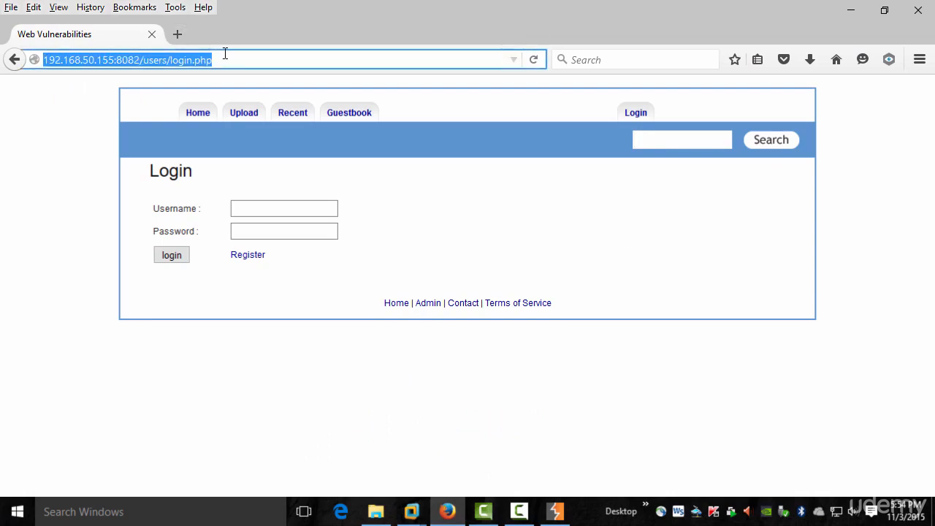
pyautogui.press('Return')
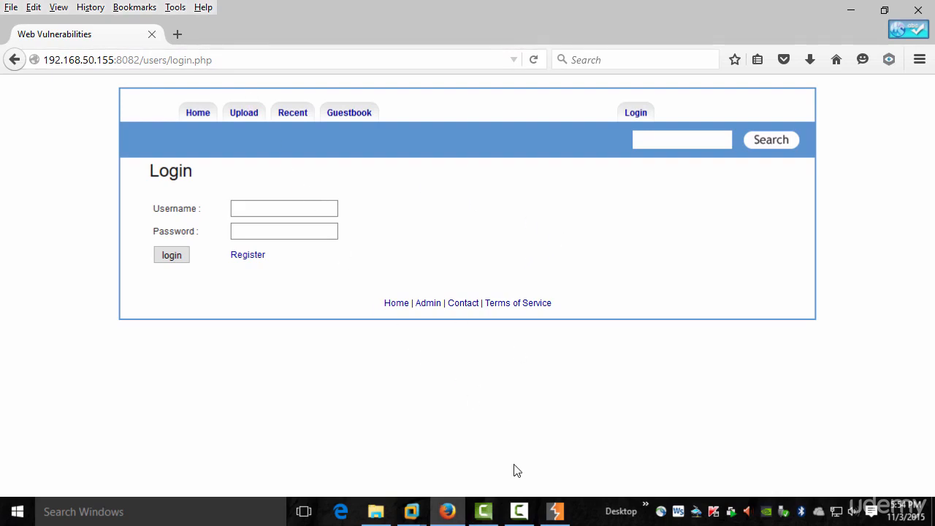
pyautogui.moveTo(556, 511)
pyautogui.click(553, 486)
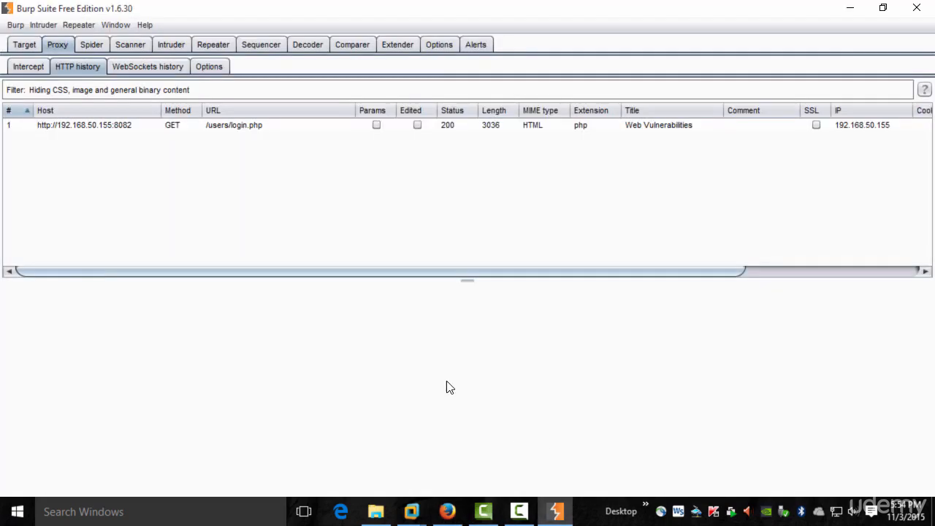
# Step: Examine the raw request and raw response of the captured /users/login.php entry, enlarging the message pane
pyautogui.click(110, 128)
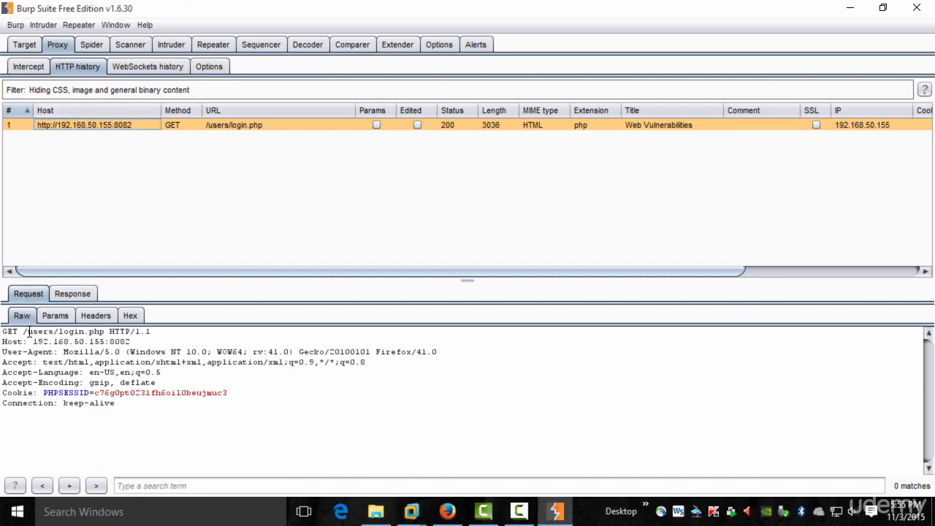
pyautogui.click(76, 294)
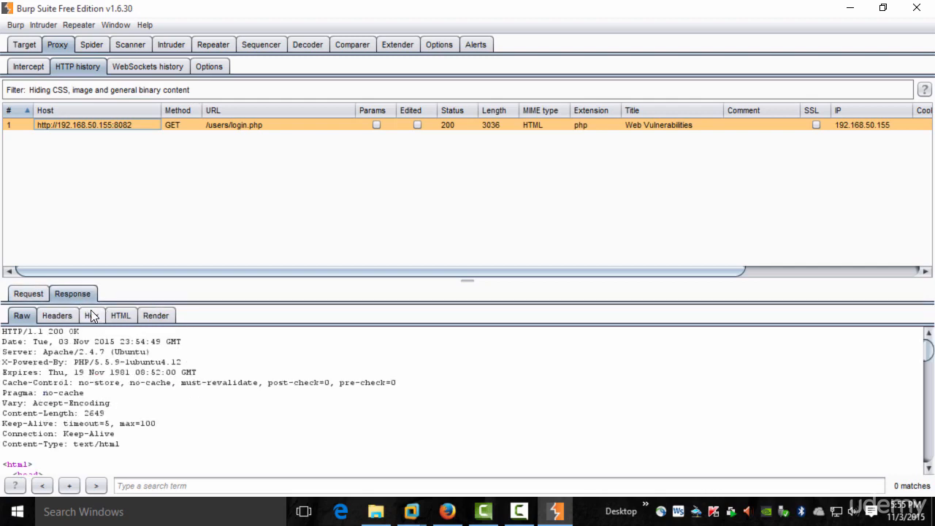
pyautogui.scroll(-12, 198, 380)
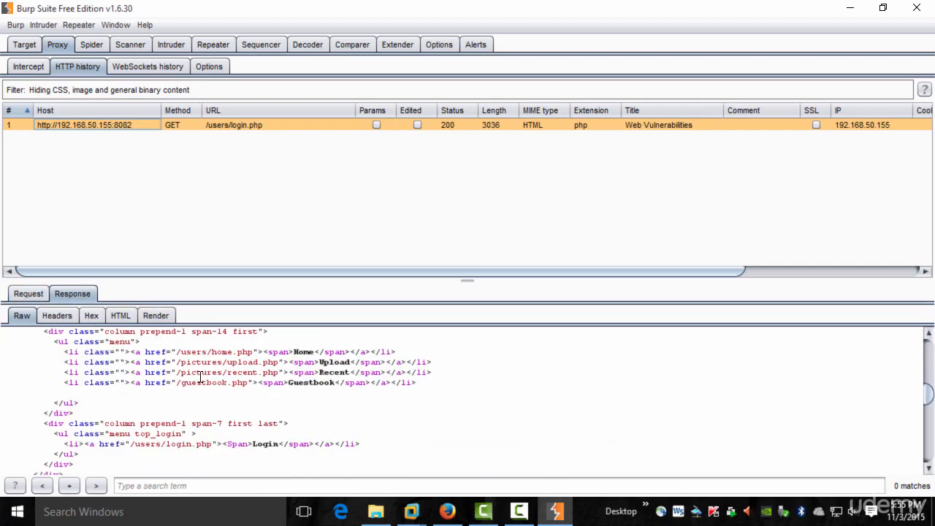
pyautogui.scroll(10, 200, 377)
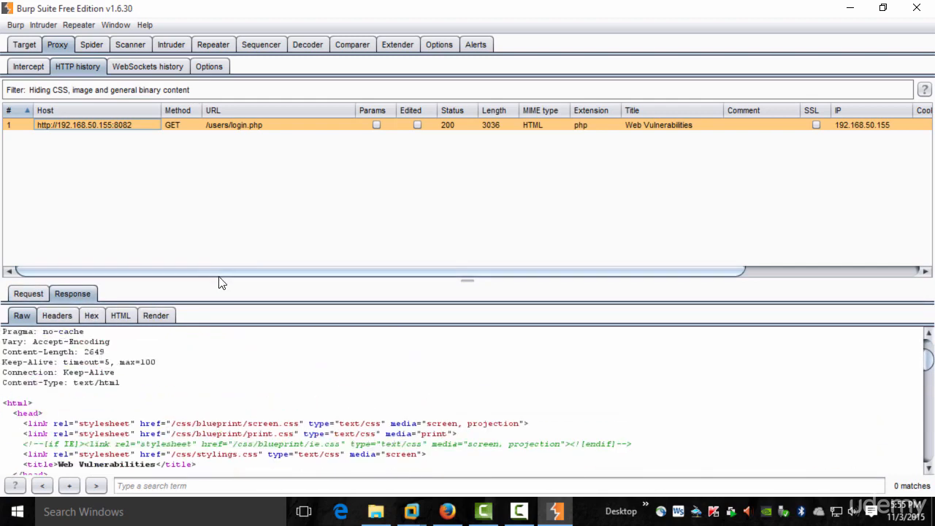
pyautogui.moveTo(222, 283); pyautogui.dragTo(236, 221)
pyautogui.click(207, 292)
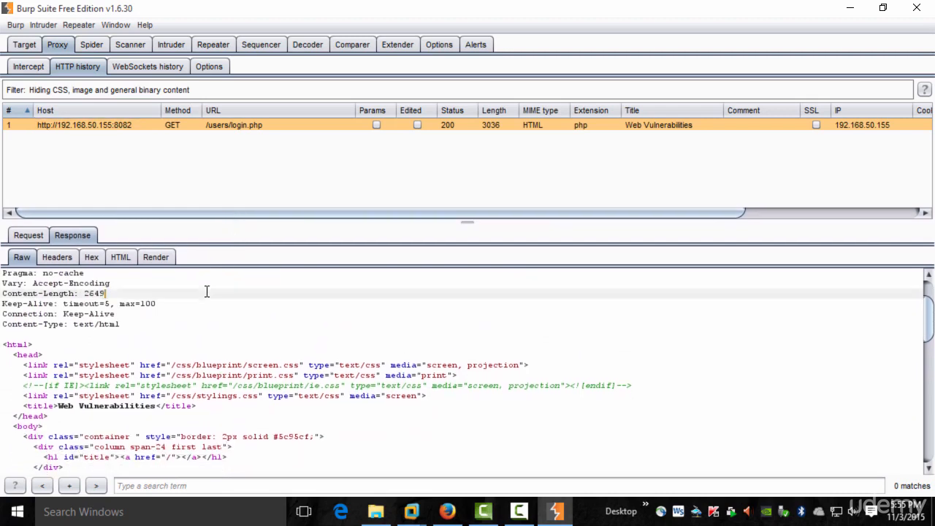
# Step: View the rendered version of the /users/login.php response, then return to its raw view
pyautogui.click(156, 258)
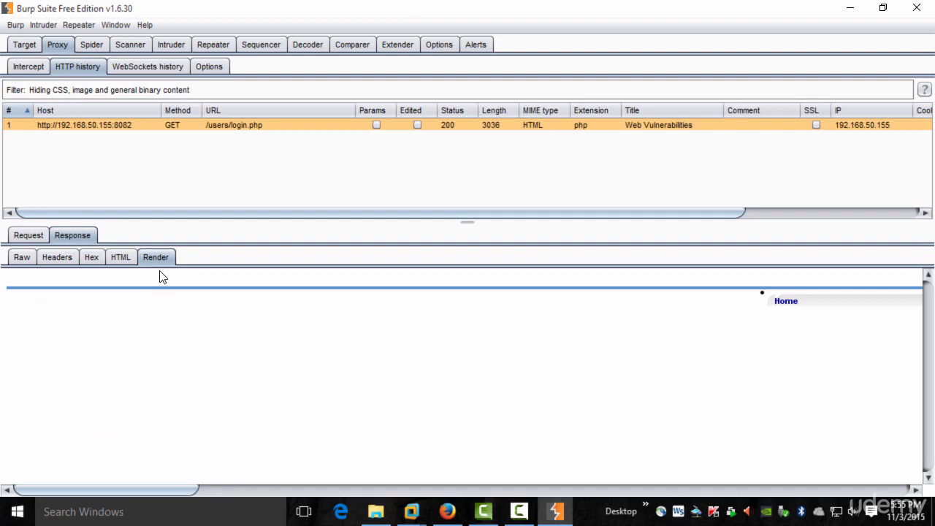
pyautogui.moveTo(193, 489); pyautogui.dragTo(538, 493)
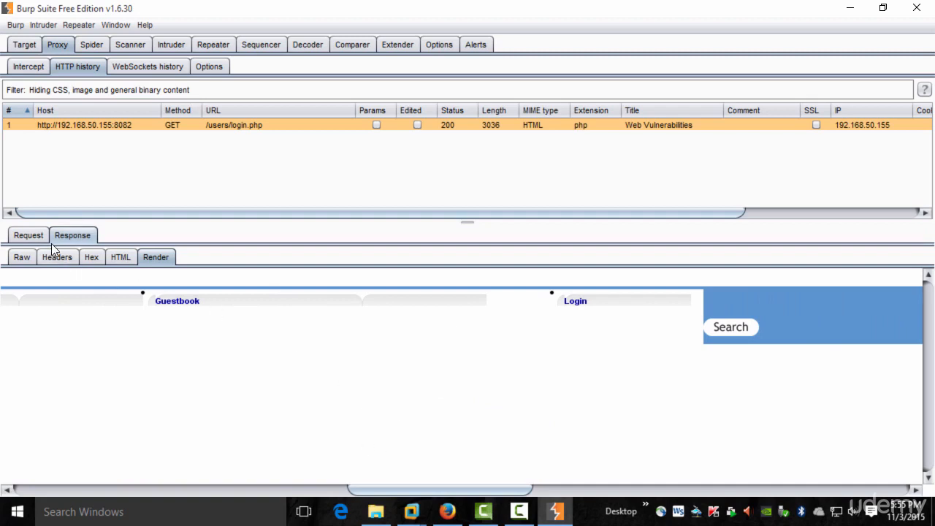
pyautogui.click(26, 258)
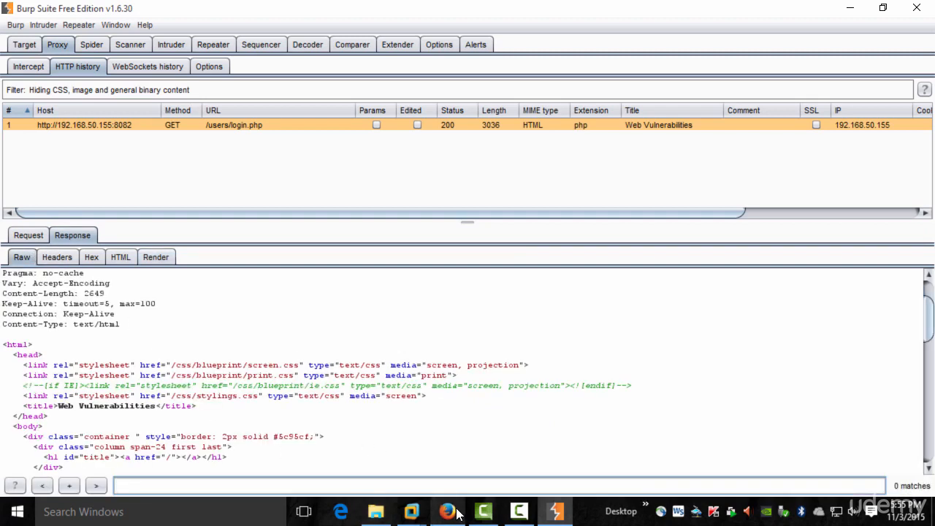
# Step: Switch to Firefox and open the site's Guestbook and Recent pages through the proxy
pyautogui.moveTo(458, 513)
pyautogui.click(455, 475)
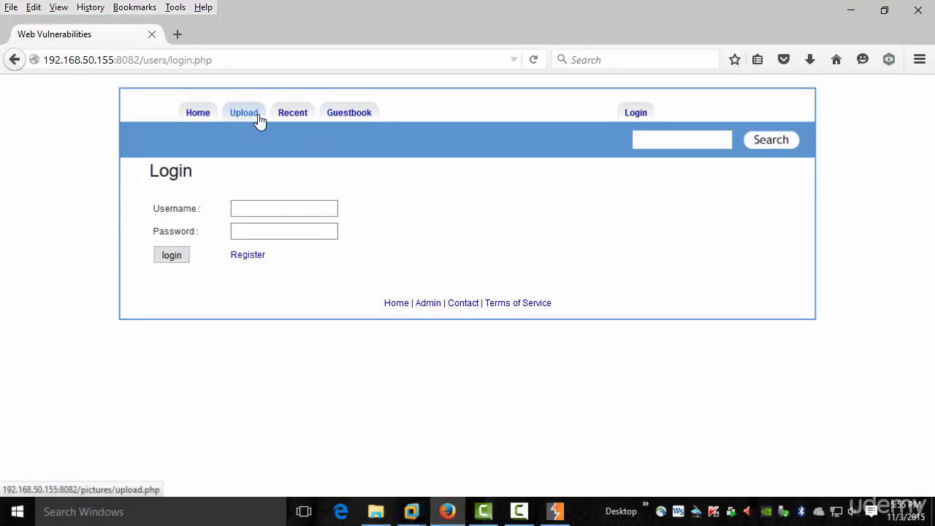
pyautogui.click(346, 117)
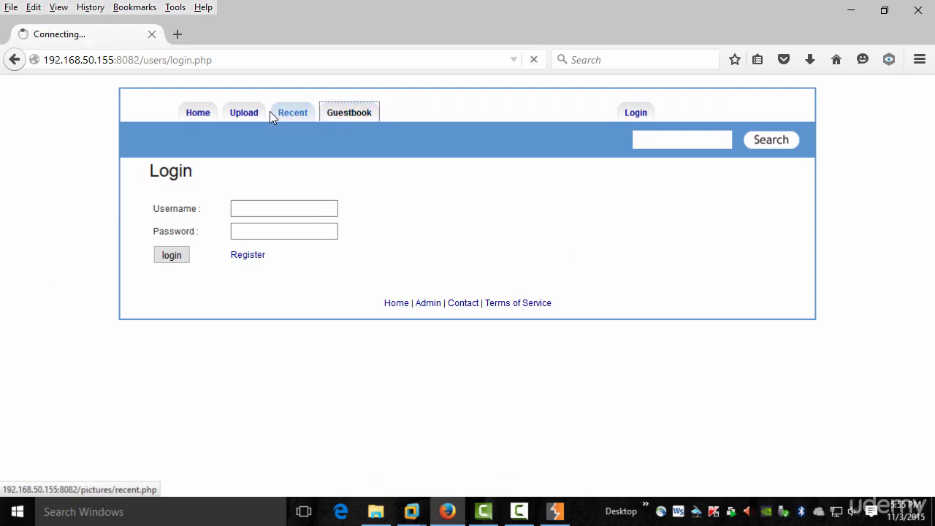
pyautogui.click(291, 116)
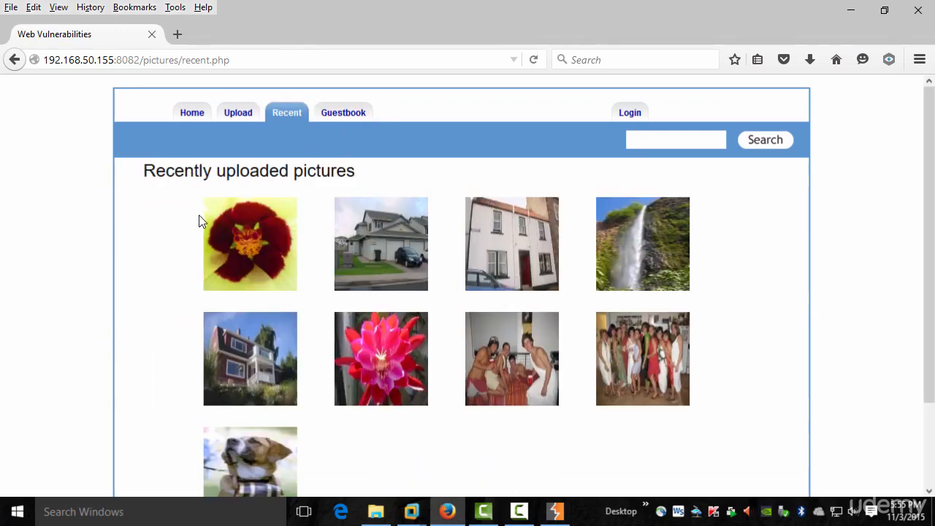
# Step: Return to Burp Suite and examine the /pictures/recent.php entry's rendered response and the GET line of its raw request
pyautogui.click(545, 517)
pyautogui.click(235, 154)
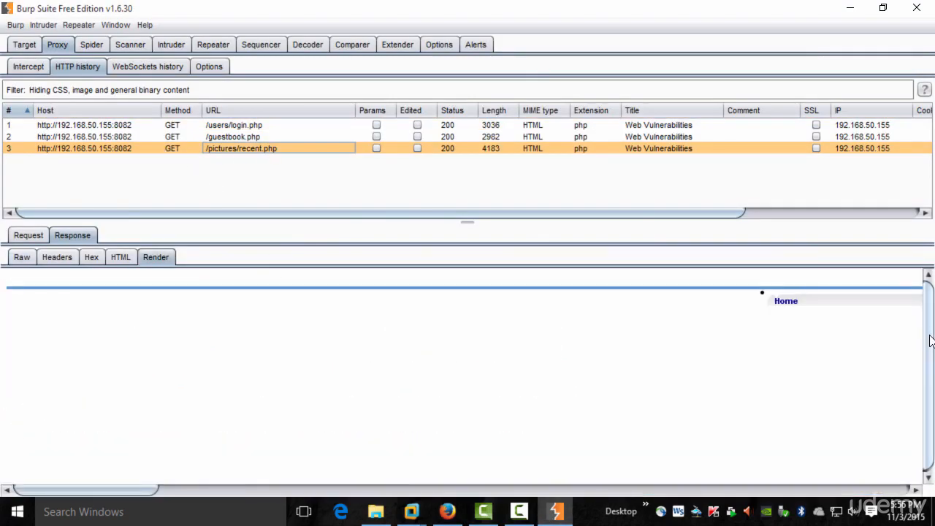
pyautogui.moveTo(128, 491); pyautogui.dragTo(529, 493)
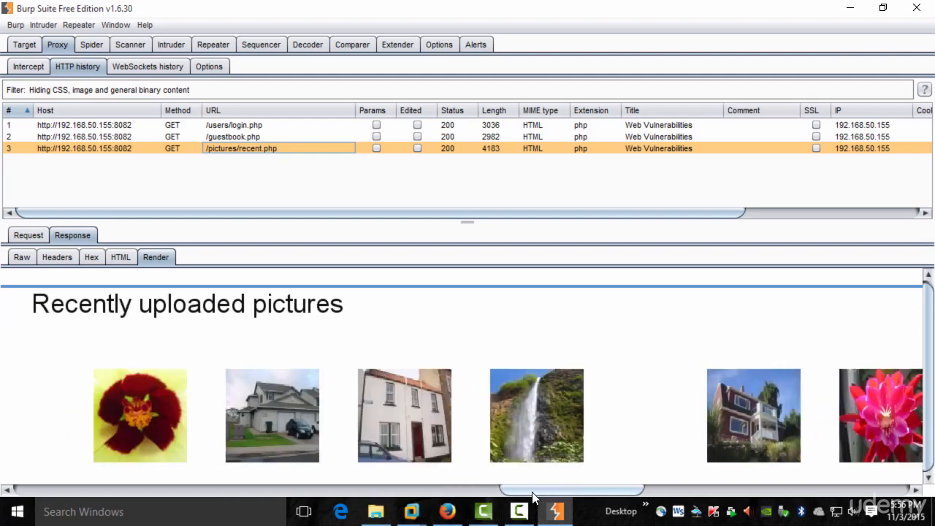
pyautogui.click(23, 259)
pyautogui.click(35, 237)
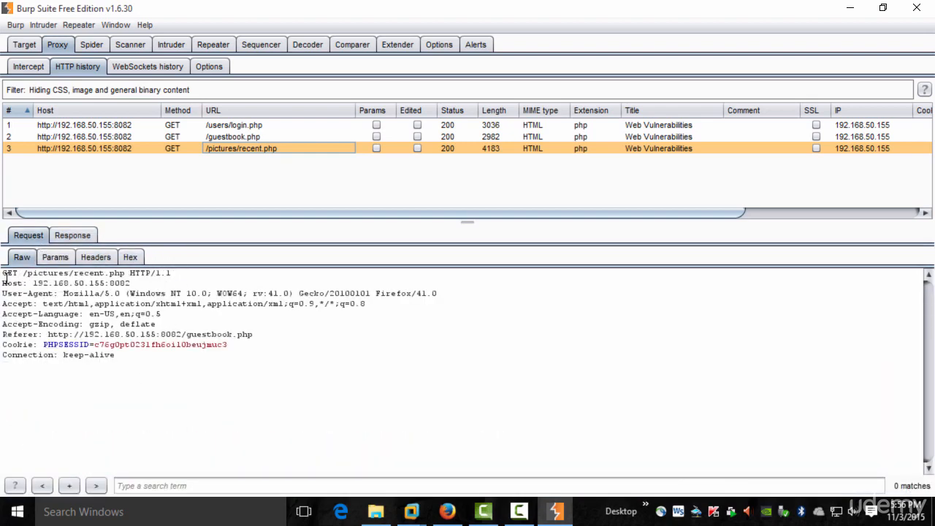
pyautogui.moveTo(4, 276); pyautogui.dragTo(176, 276)
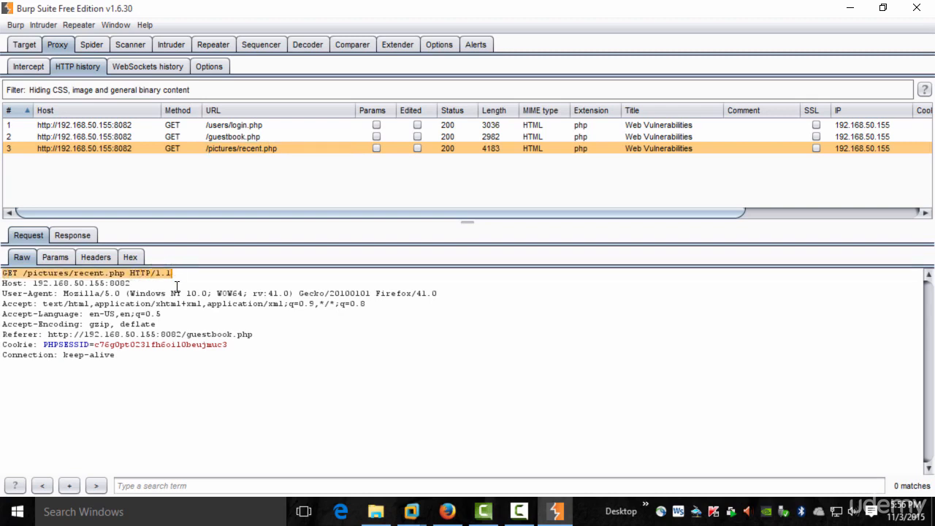
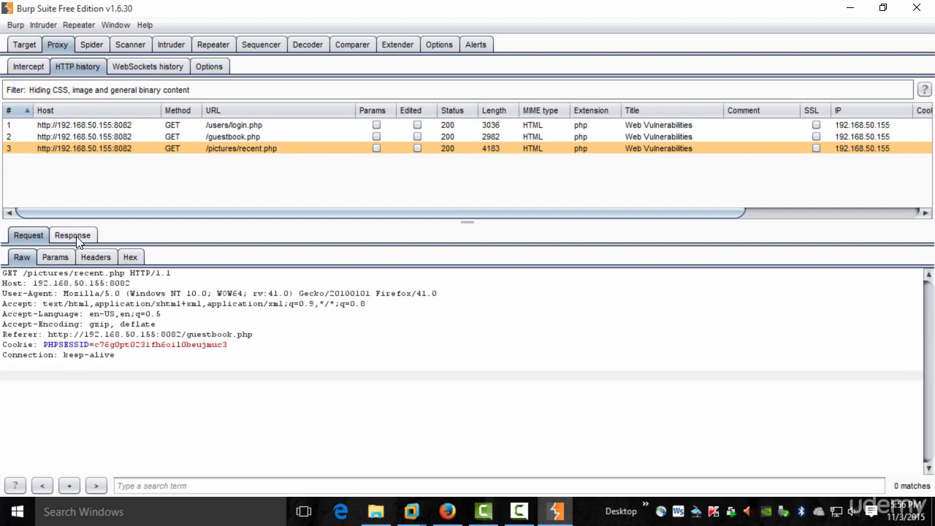
# Step: Examine the raw response headers of /pictures/recent.php, including the status line, Cache-Control and Content-Type
pyautogui.click(73, 235)
pyautogui.click(198, 415)
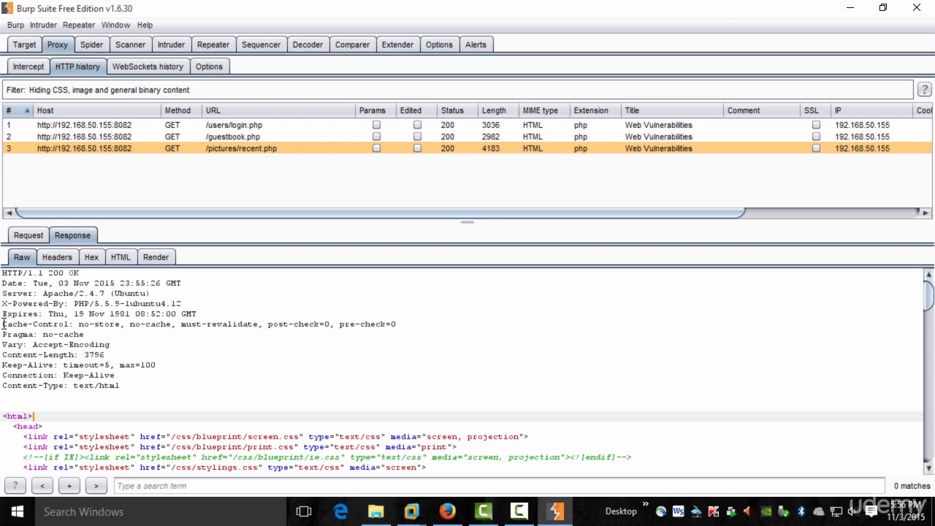
pyautogui.moveTo(3, 324); pyautogui.dragTo(154, 323)
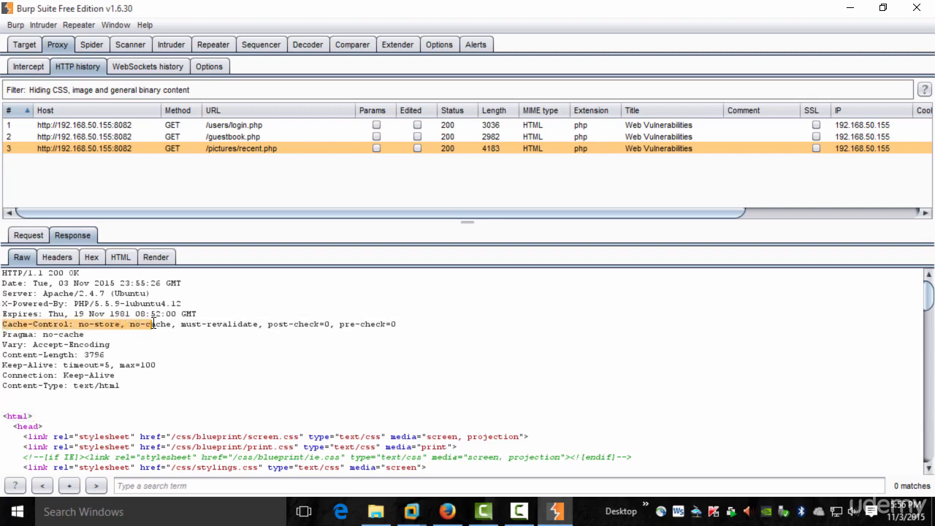
pyautogui.click(168, 347)
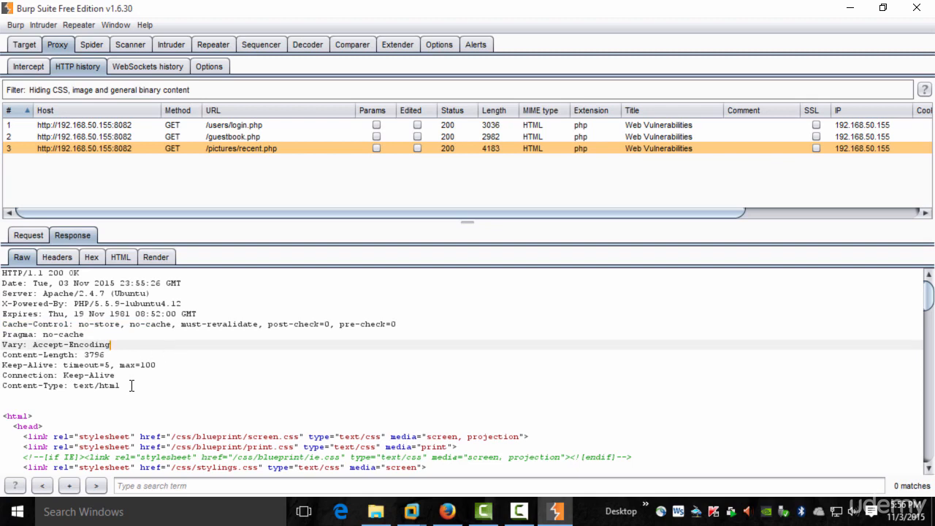
pyautogui.click(180, 385)
pyautogui.moveTo(81, 274); pyautogui.dragTo(3, 273)
pyautogui.click(74, 307)
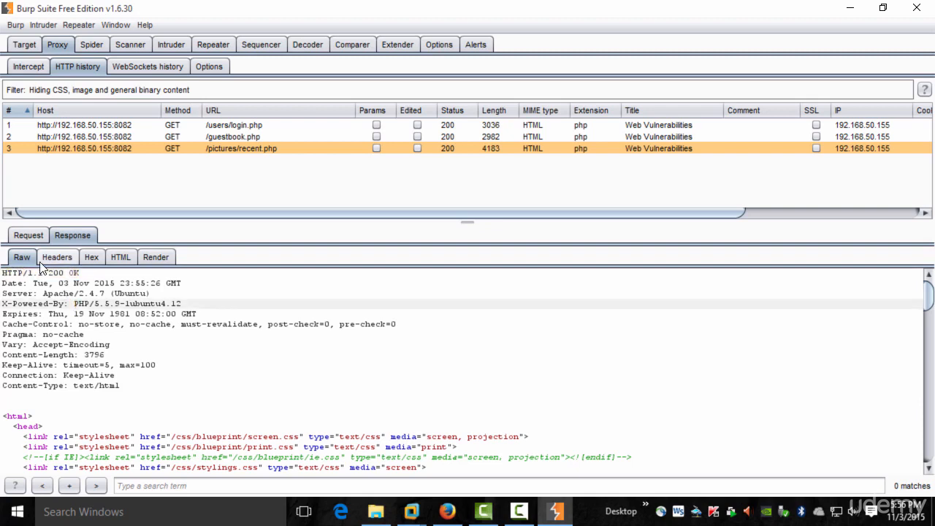
pyautogui.click(143, 356)
pyautogui.click(177, 394)
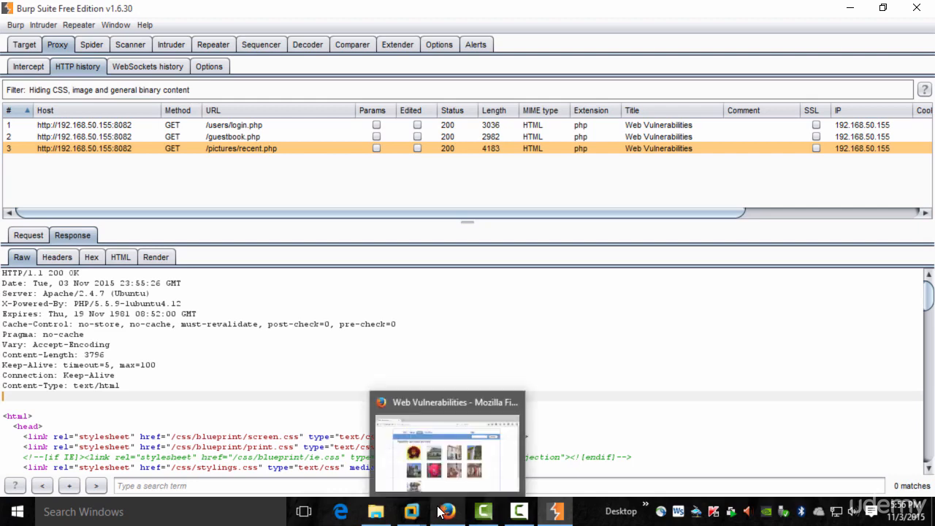
pyautogui.click(317, 389)
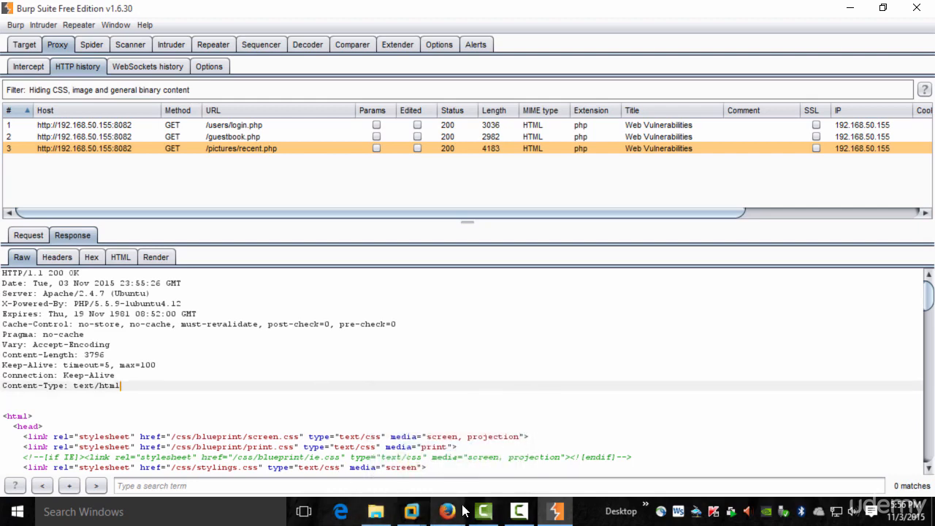
# Step: Switch to Firefox and search the site's pictures for "hello"
pyautogui.click(455, 475)
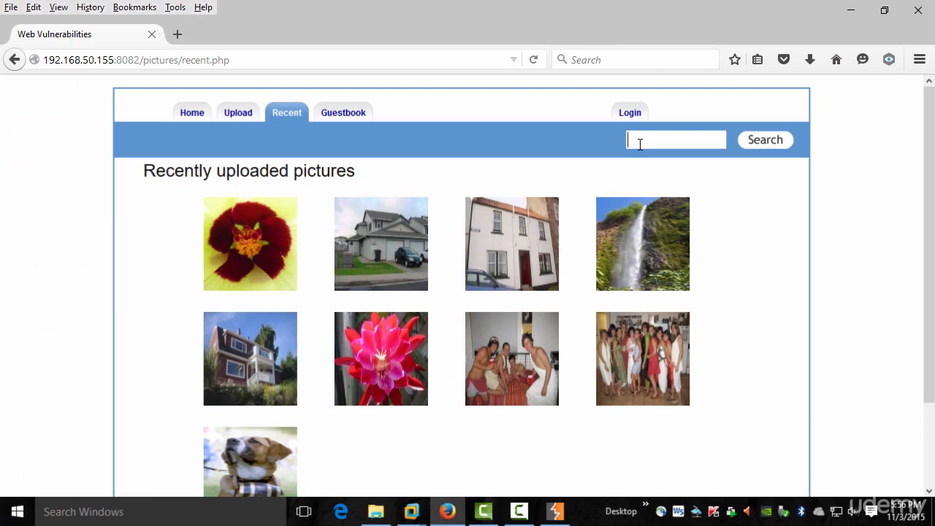
pyautogui.write('hello')
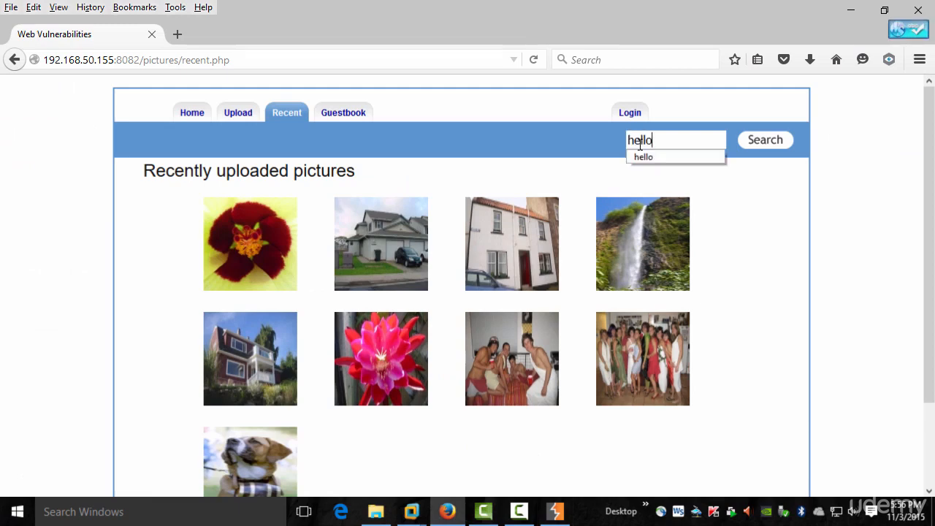
pyautogui.click(766, 139)
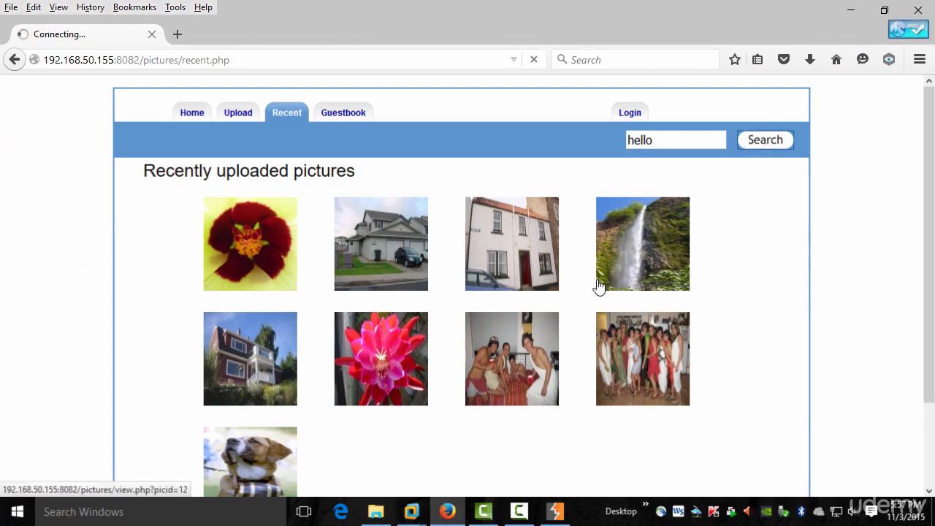
# Step: Return to Burp Suite and examine the query parameter in the raw request of the "hello" picture search
pyautogui.click(559, 506)
pyautogui.click(169, 160)
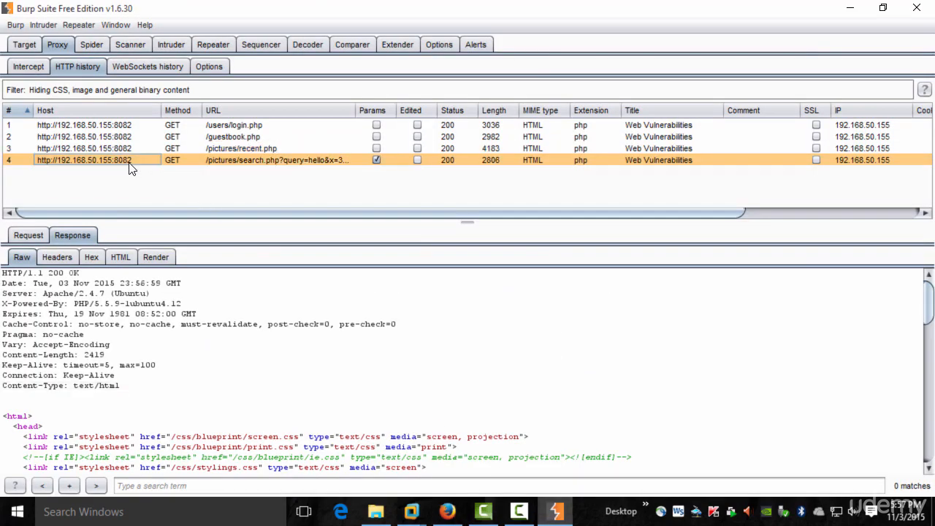
pyautogui.click(28, 236)
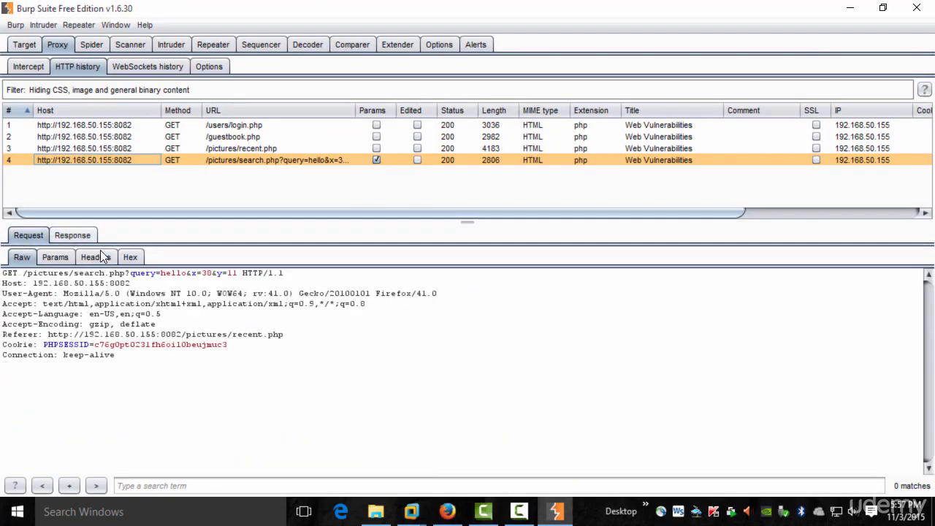
pyautogui.moveTo(132, 274); pyautogui.dragTo(188, 273)
pyautogui.click(188, 302)
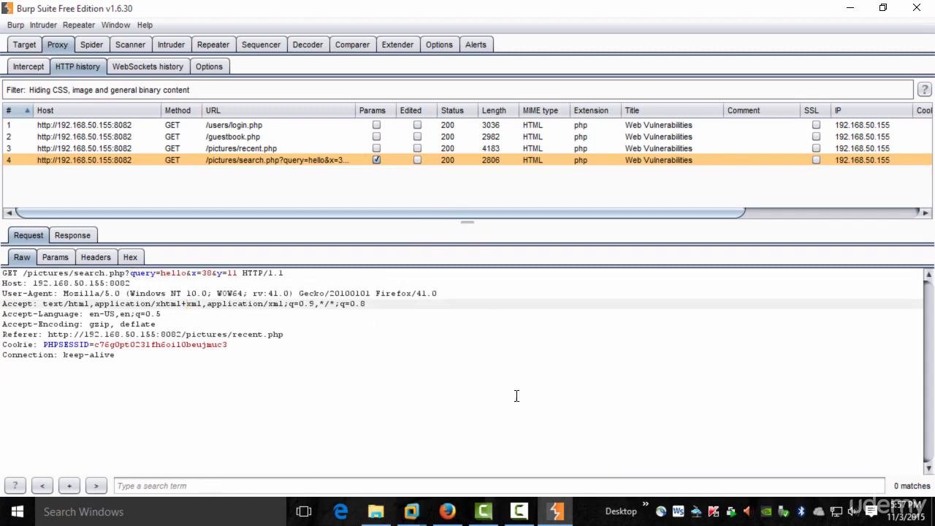
# Step: Switch to Firefox, search the pictures for <script>alert('xss')</script> and dismiss the alert
pyautogui.moveTo(441, 515)
pyautogui.click(439, 476)
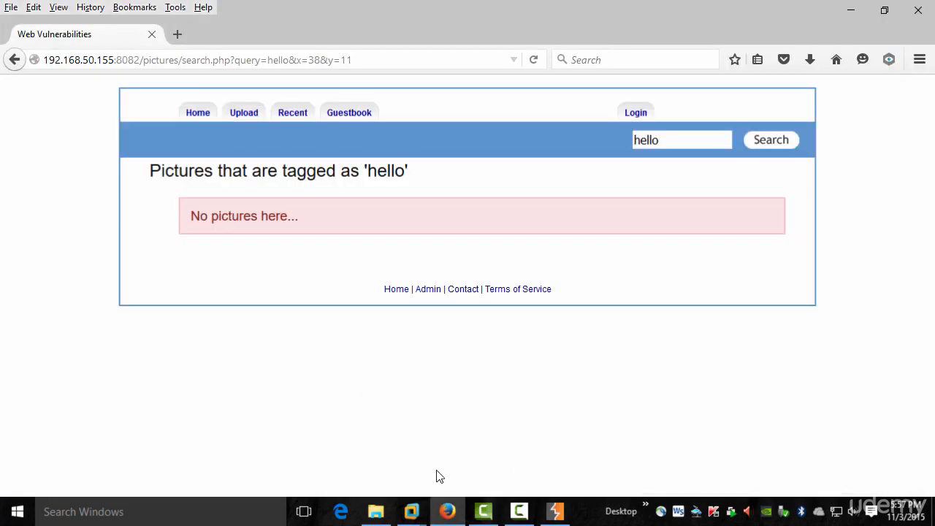
pyautogui.moveTo(673, 147); pyautogui.dragTo(569, 128)
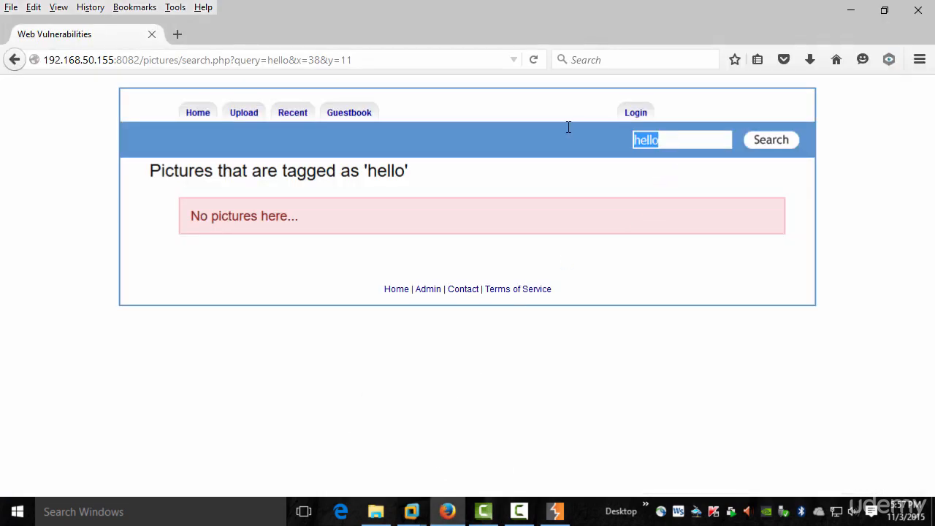
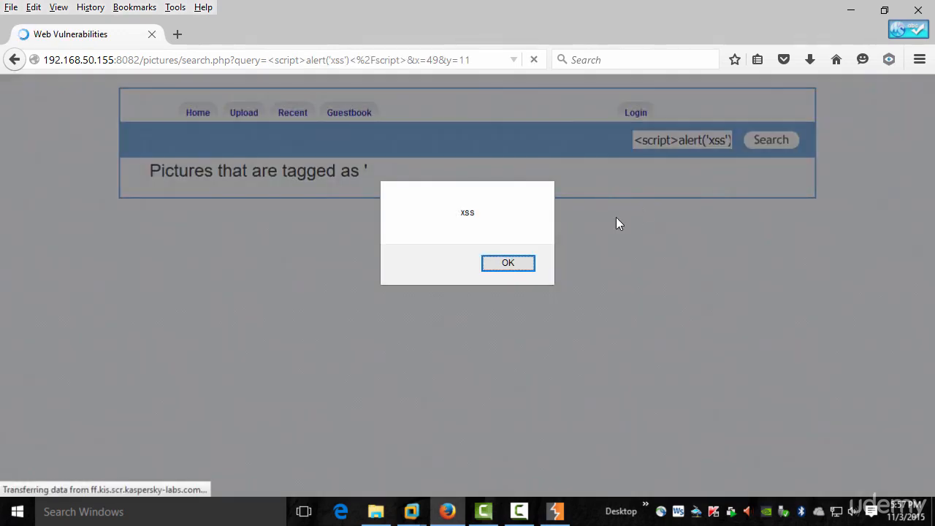
pyautogui.click(510, 264)
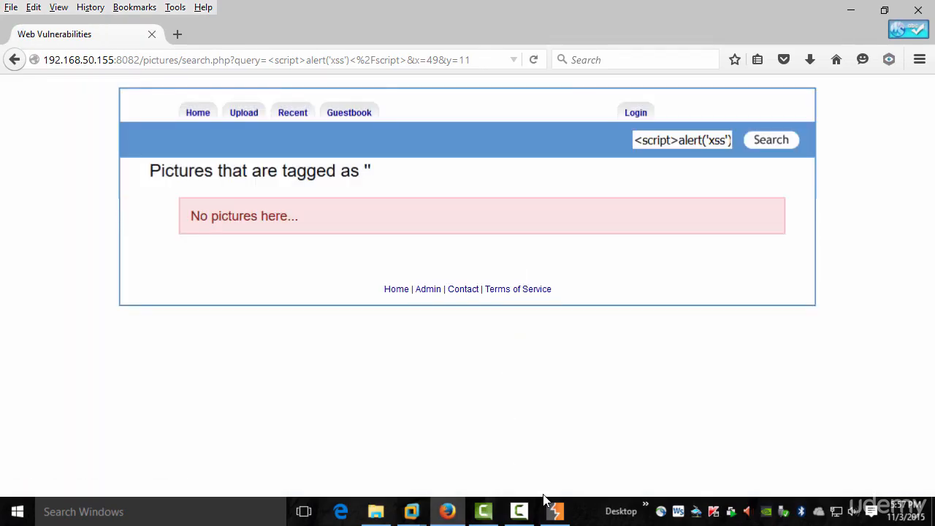
# Step: Return to Burp Suite and examine the encoded script payload in the query parameter of the newest search request
pyautogui.click(554, 511)
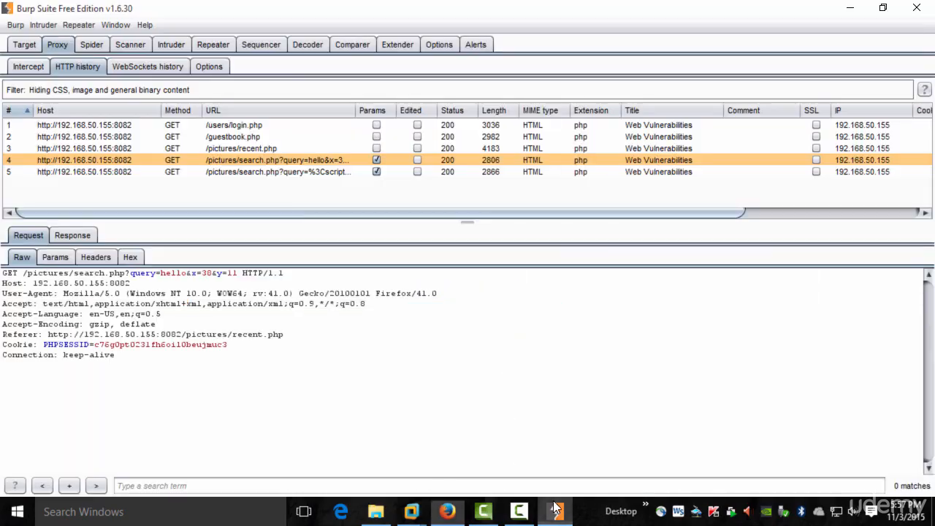
pyautogui.click(133, 173)
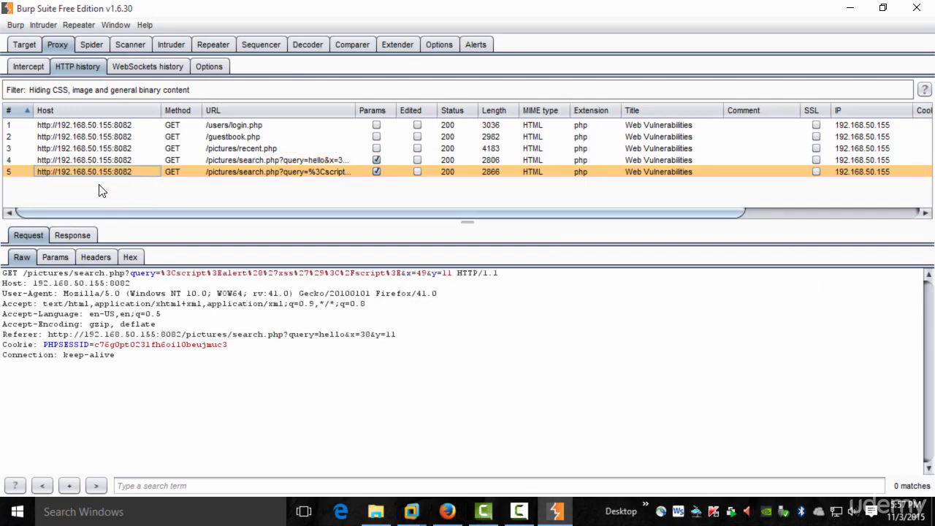
pyautogui.click(65, 235)
pyautogui.click(23, 239)
pyautogui.moveTo(132, 274); pyautogui.dragTo(404, 276)
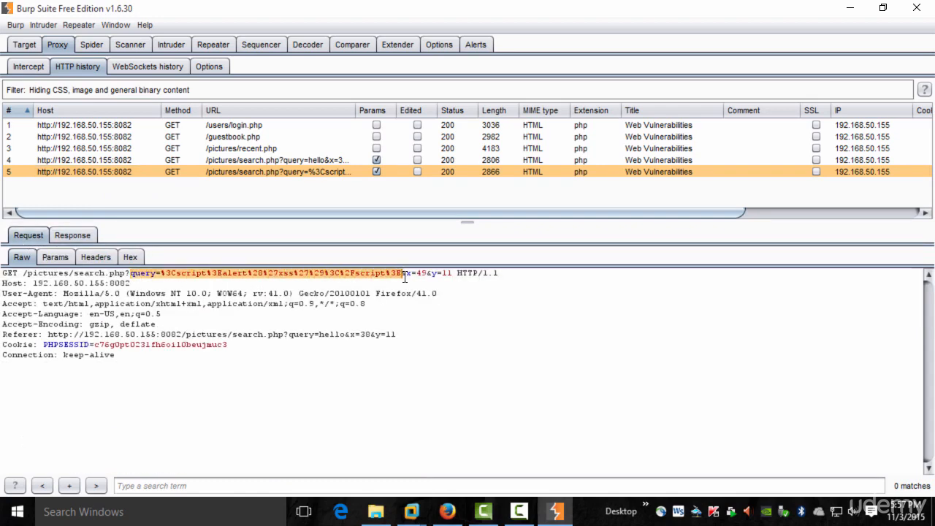
# Step: Search the raw response of the script-payload picture search for "script"
pyautogui.click(399, 294)
pyautogui.click(74, 235)
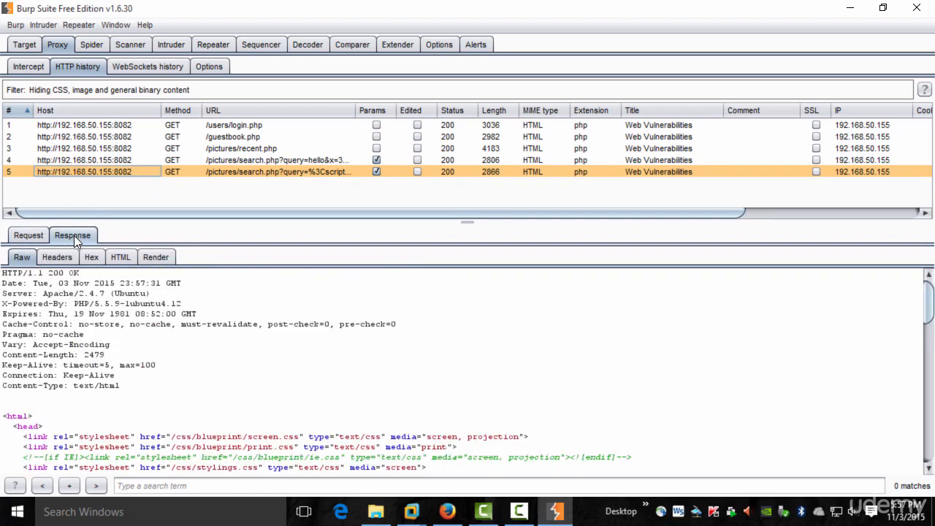
pyautogui.click(152, 484)
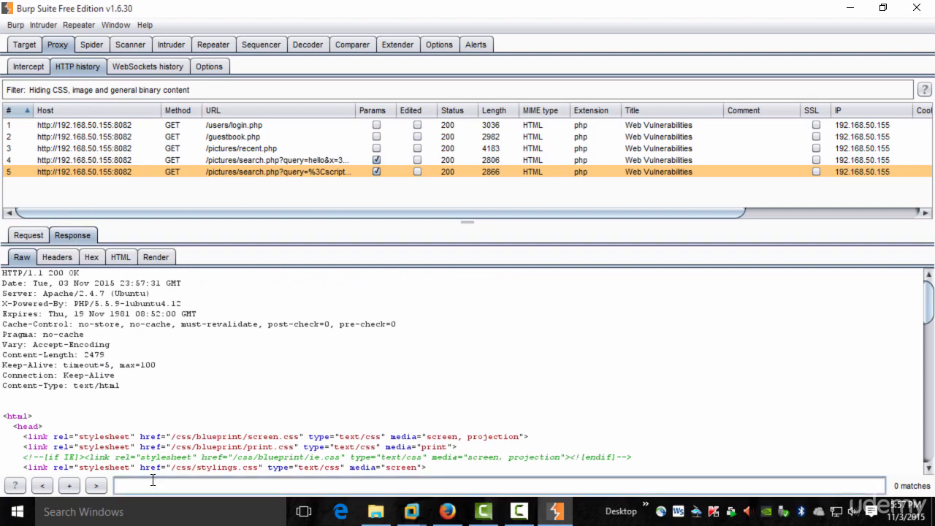
pyautogui.write('script')
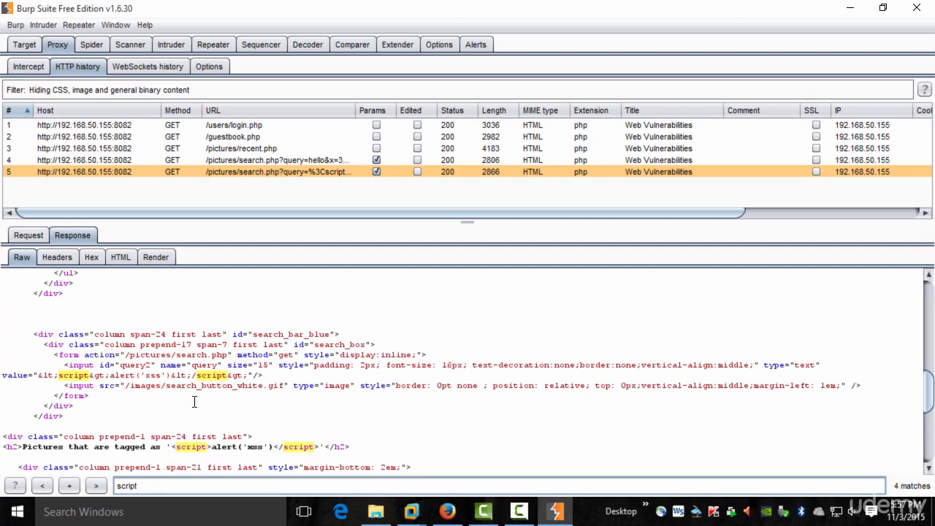
# Step: Compare the script payload in the response's search box value with the one in the "Pictures that are tagged as" heading
pyautogui.click(106, 407)
pyautogui.moveTo(19, 377); pyautogui.dragTo(241, 378)
pyautogui.tripleClick(137, 450)
pyautogui.moveTo(138, 451); pyautogui.dragTo(324, 447)
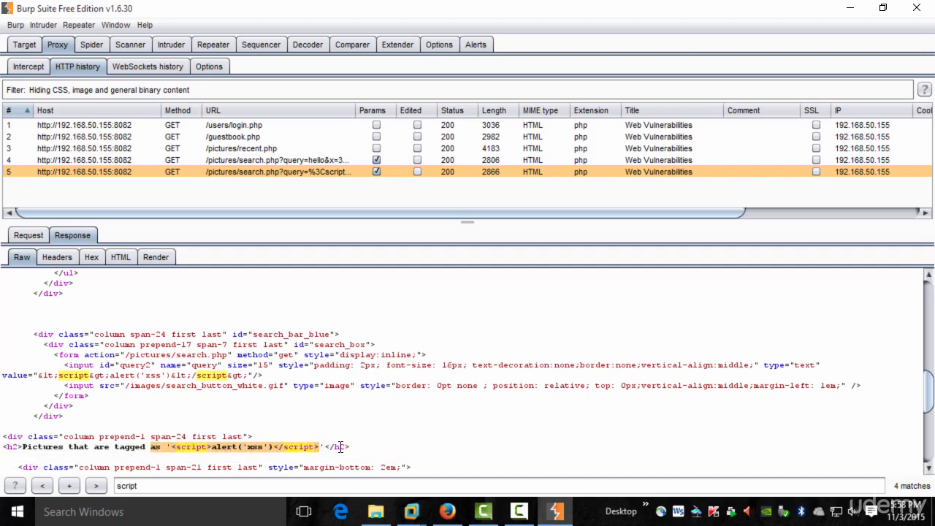
pyautogui.click(339, 447)
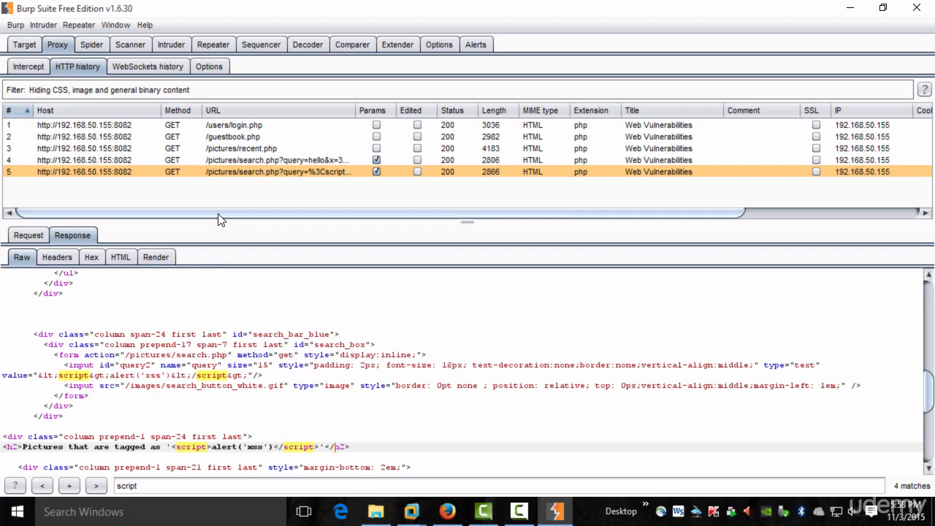
# Step: Go to the proxy's interception view in Burp Suite and turn interception off
pyautogui.click(30, 66)
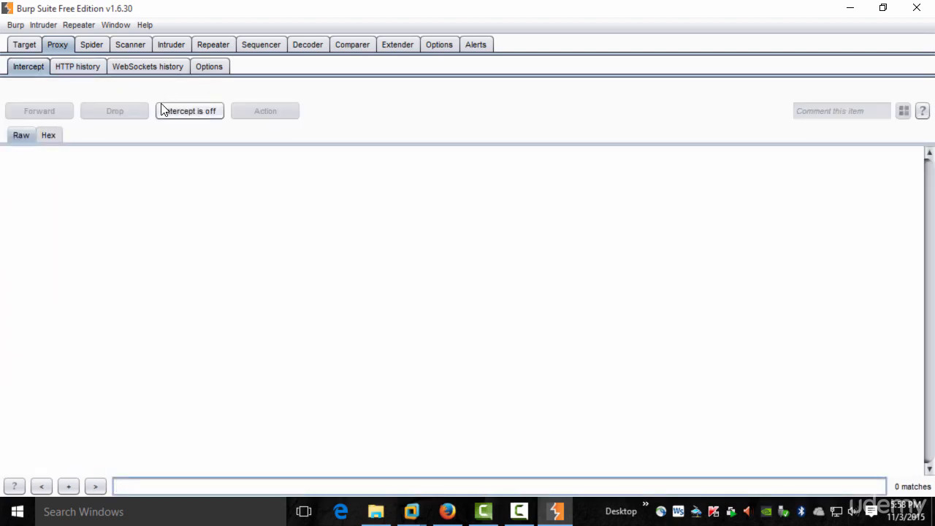
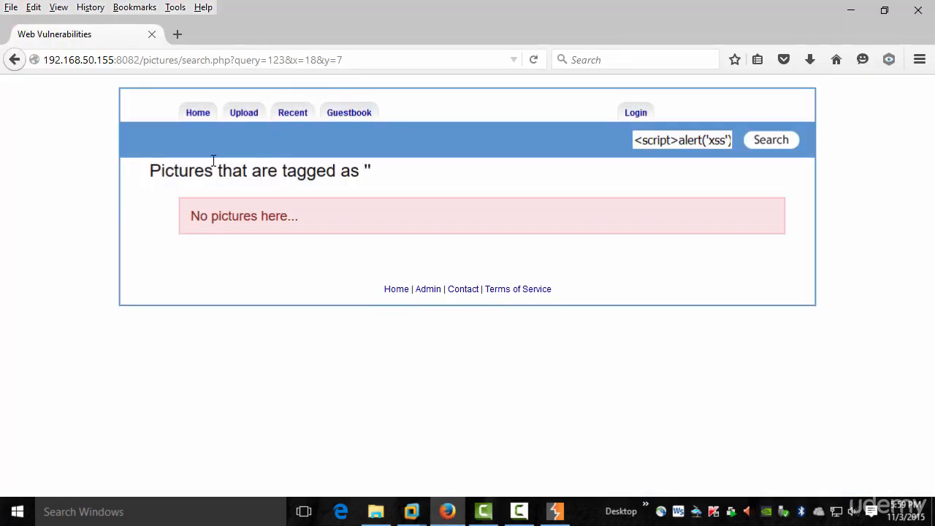
pyautogui.click(557, 511)
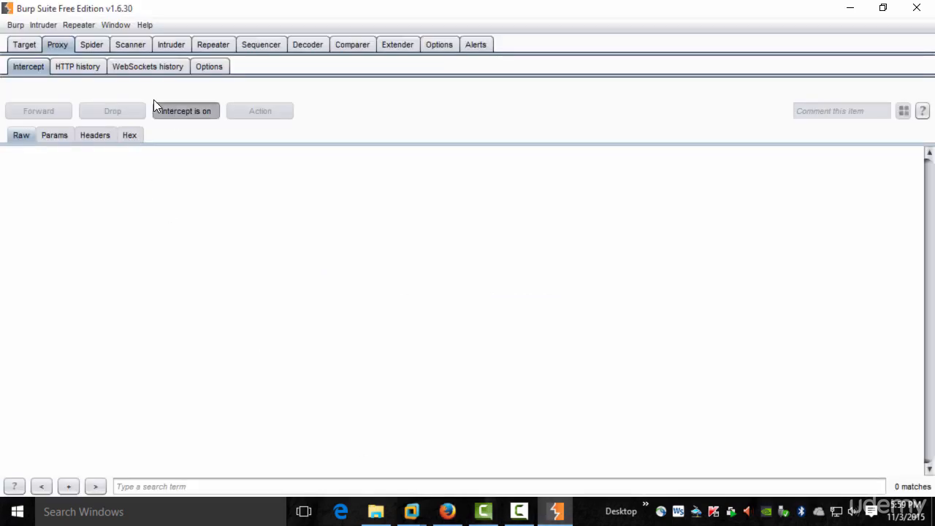
pyautogui.click(183, 113)
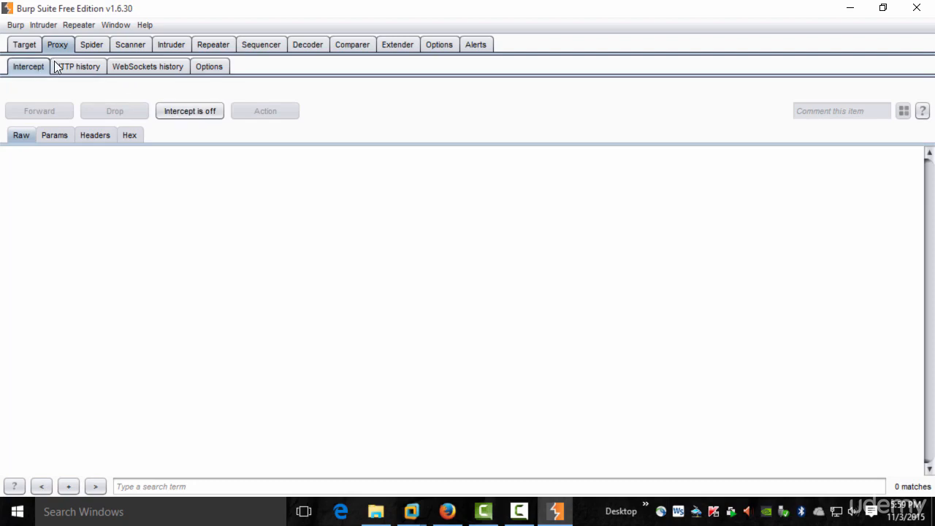
# Step: Open the newest picture search, with query=123, in the HTTP history and examine its original request
pyautogui.click(76, 66)
pyautogui.click(117, 183)
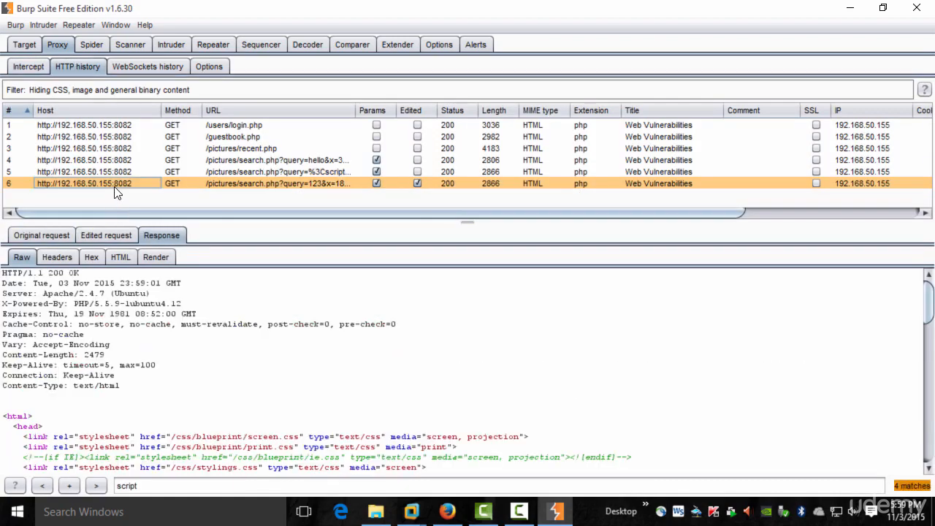
pyautogui.click(31, 233)
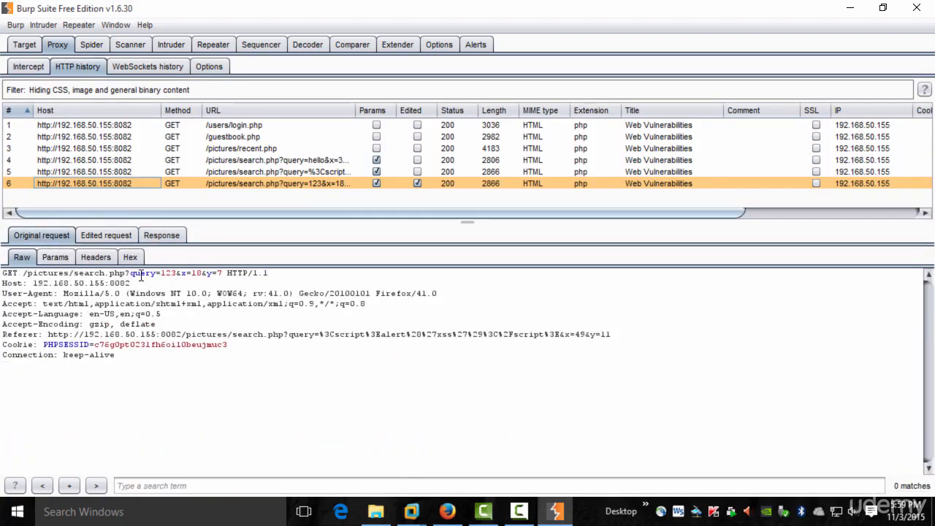
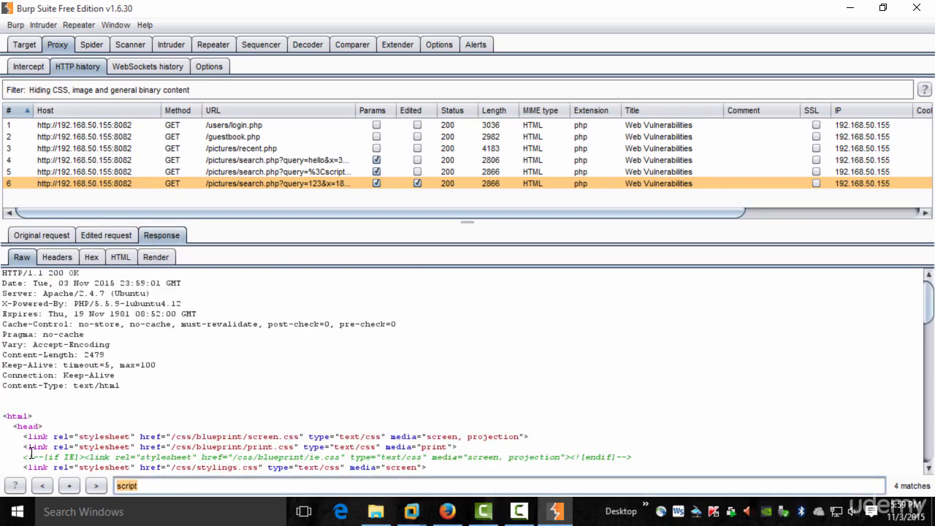
# Step: Search the raw response of the edited picture search for "xss"
pyautogui.write('xsss')
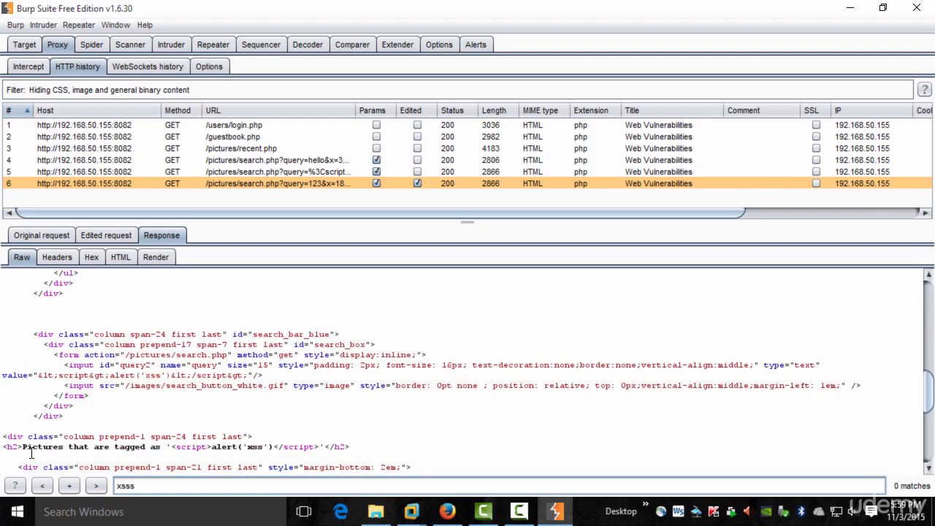
pyautogui.press('BackSpace')
pyautogui.click(24, 256)
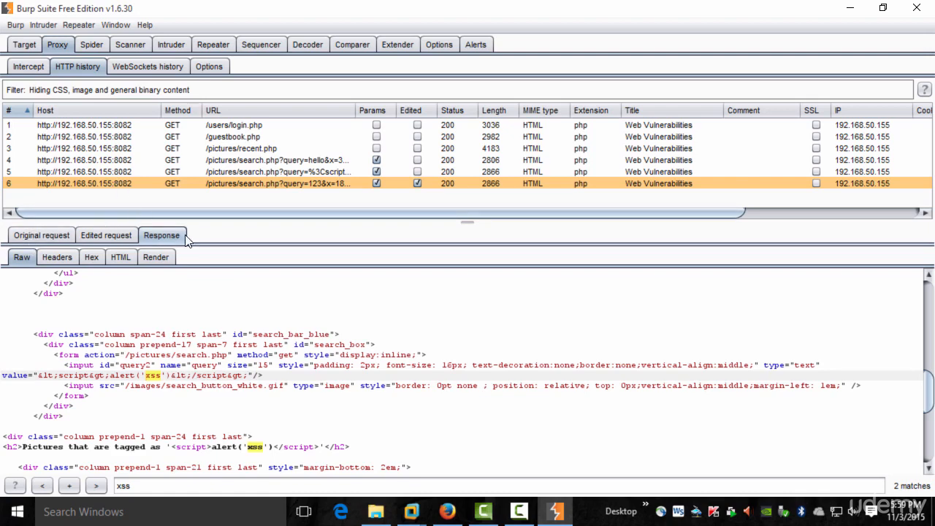
# Step: Review the WebSockets history and the proxy options, covering listeners, interception rules, response modification, match and replace, SSL pass through and miscellaneous settings
pyautogui.click(154, 70)
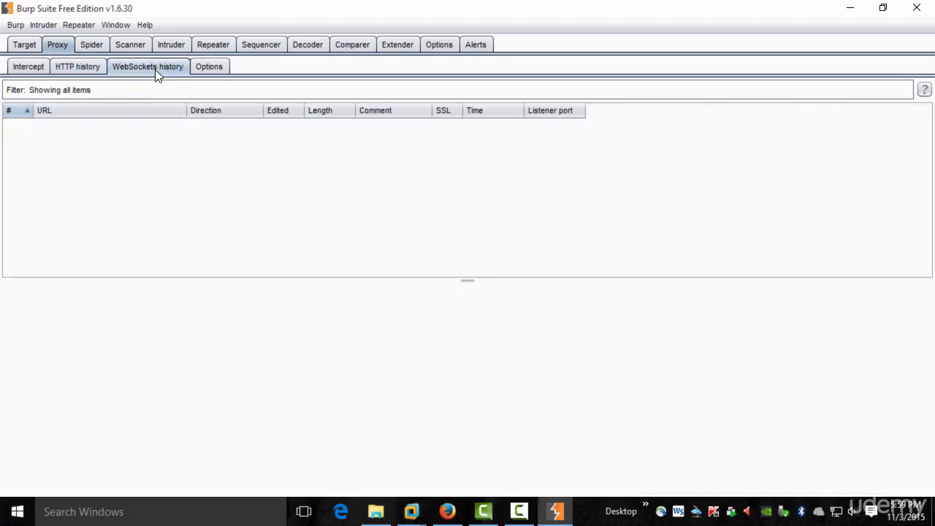
pyautogui.click(210, 66)
pyautogui.scroll(-4, 297, 298)
pyautogui.scroll(-2, 298, 298)
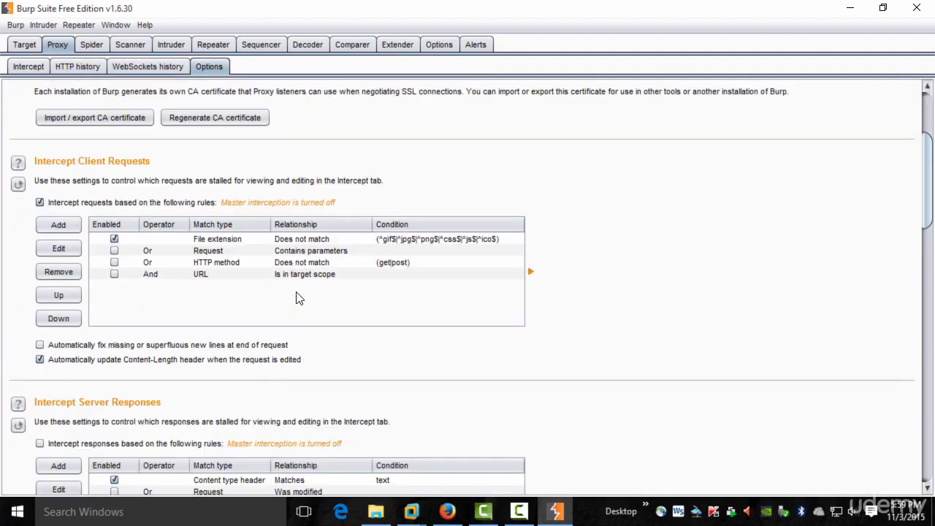
pyautogui.scroll(-2, 297, 298)
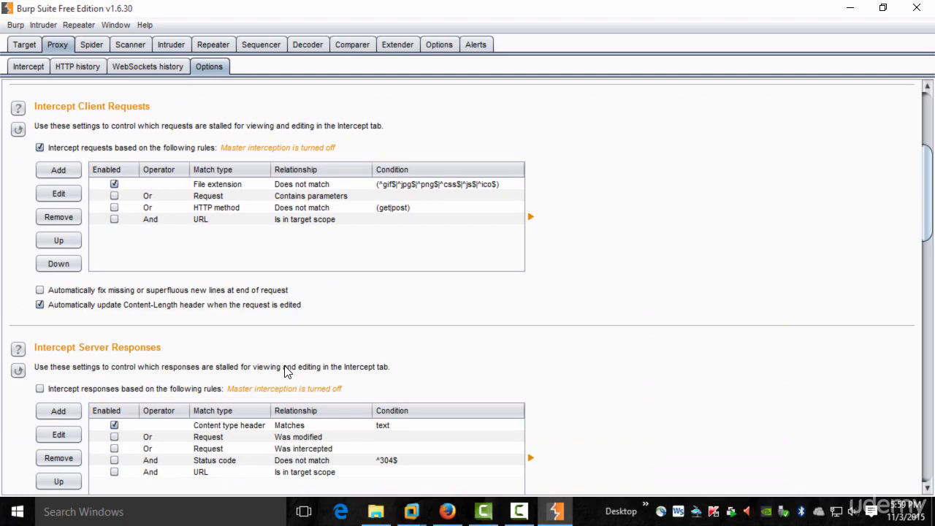
pyautogui.scroll(-11, 286, 371)
pyautogui.scroll(11, 287, 371)
pyautogui.scroll(4, 286, 371)
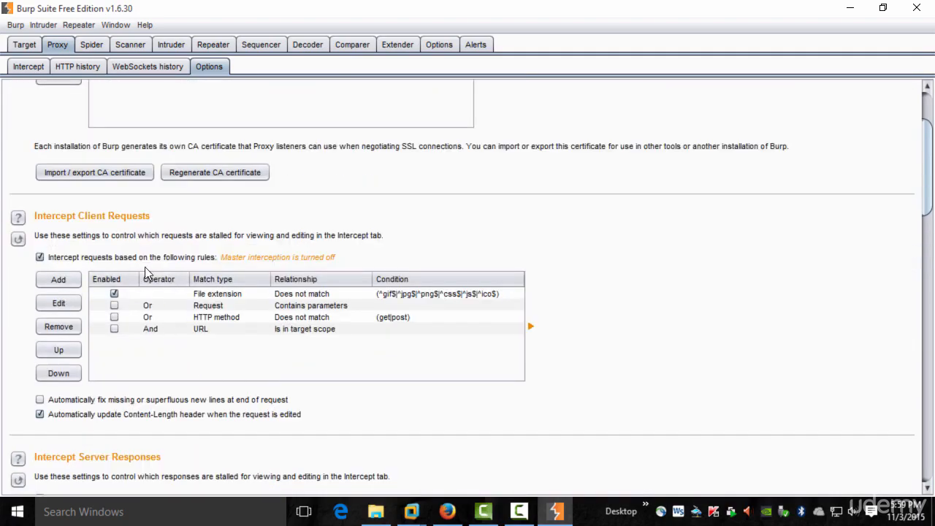
pyautogui.scroll(-6, 145, 269)
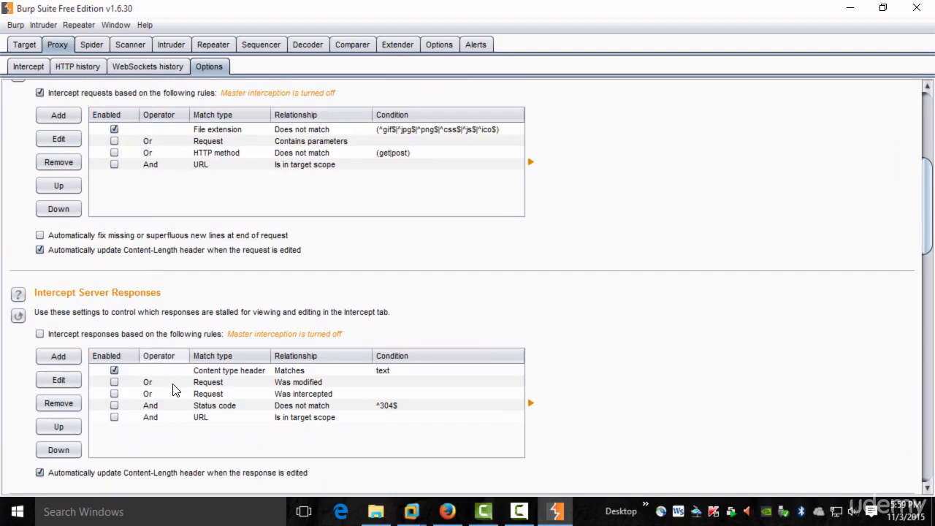
pyautogui.scroll(-6, 261, 389)
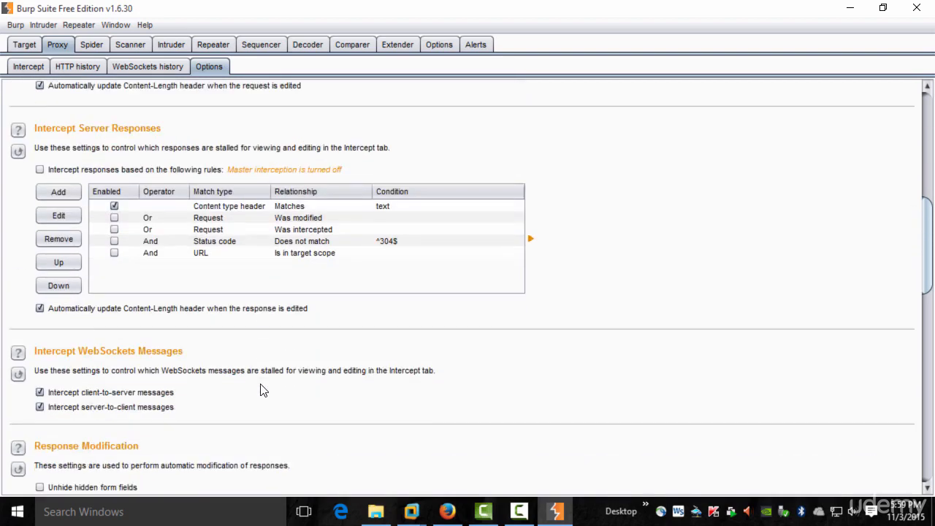
pyautogui.scroll(-2, 260, 390)
pyautogui.scroll(-9, 184, 365)
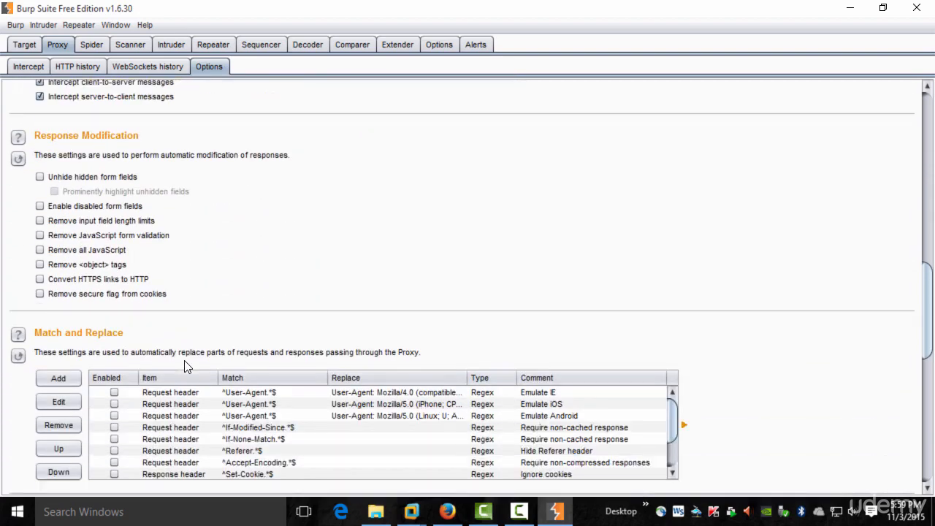
pyautogui.scroll(-14, 185, 365)
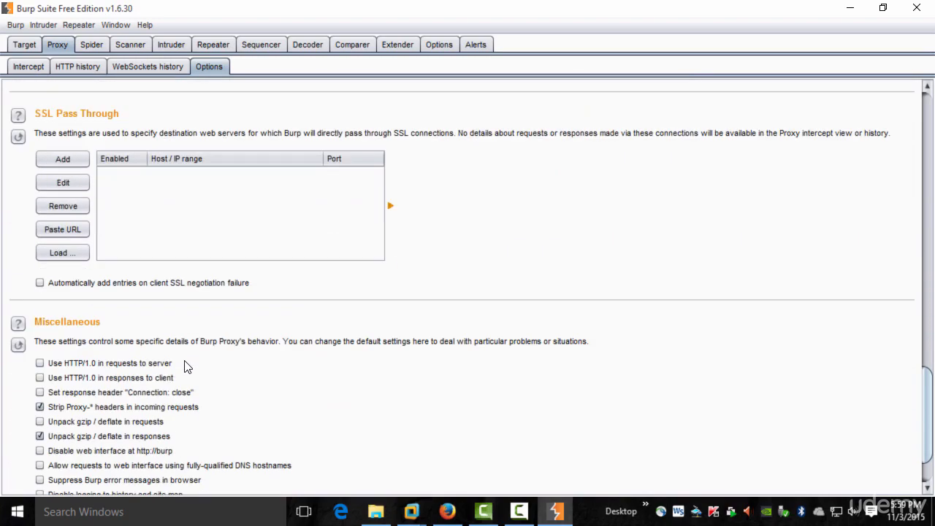
pyautogui.scroll(-3, 184, 365)
pyautogui.scroll(20, 185, 366)
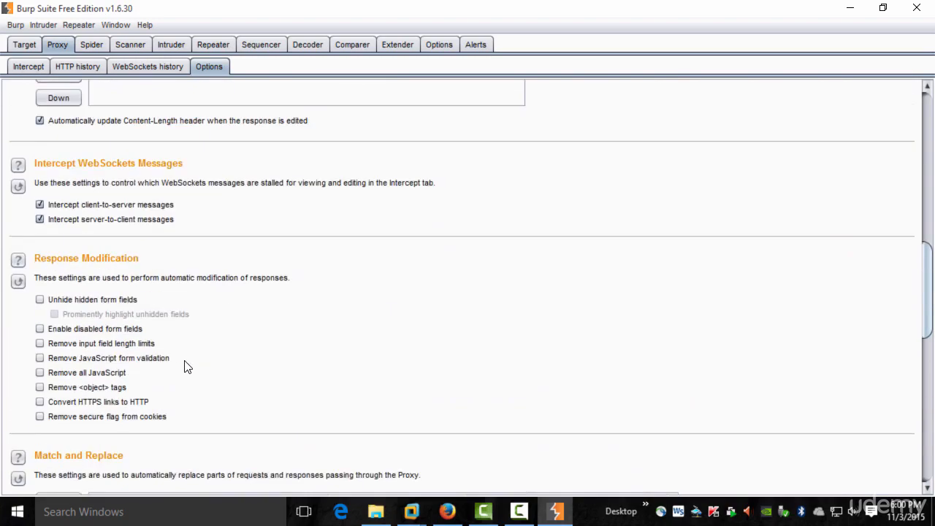
pyautogui.scroll(20, 185, 365)
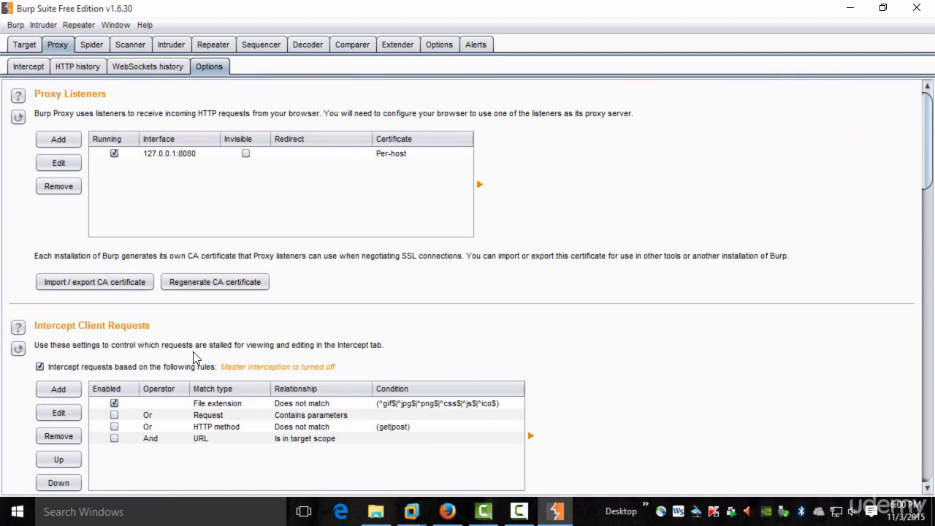